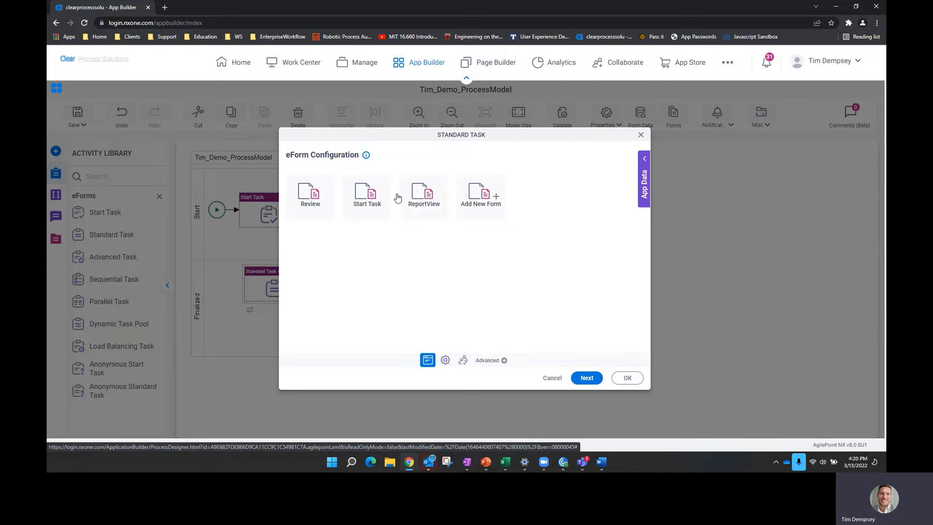
- Give the new Finalized-lane task the ReportView form and name it 'Create Report View'
{"action": "left_click", "coordinate": [423, 214]}
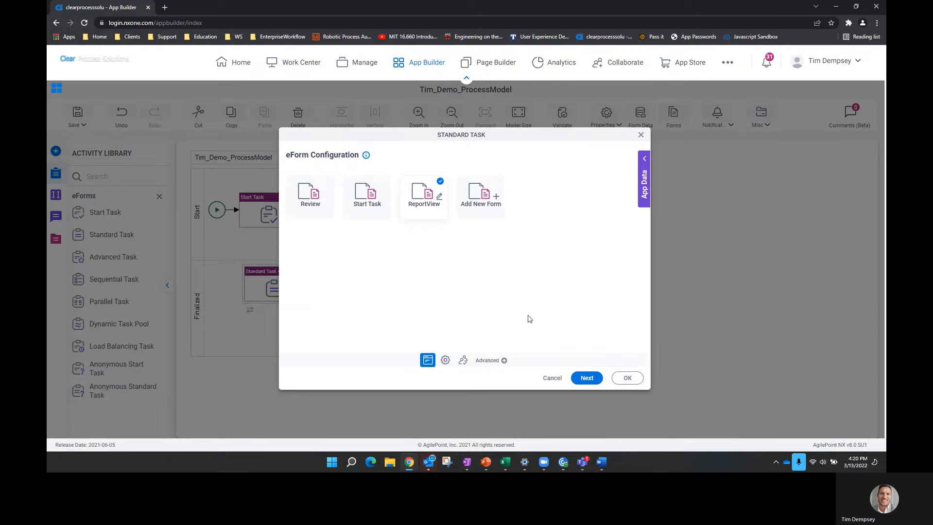
{"action": "left_click", "coordinate": [586, 378]}
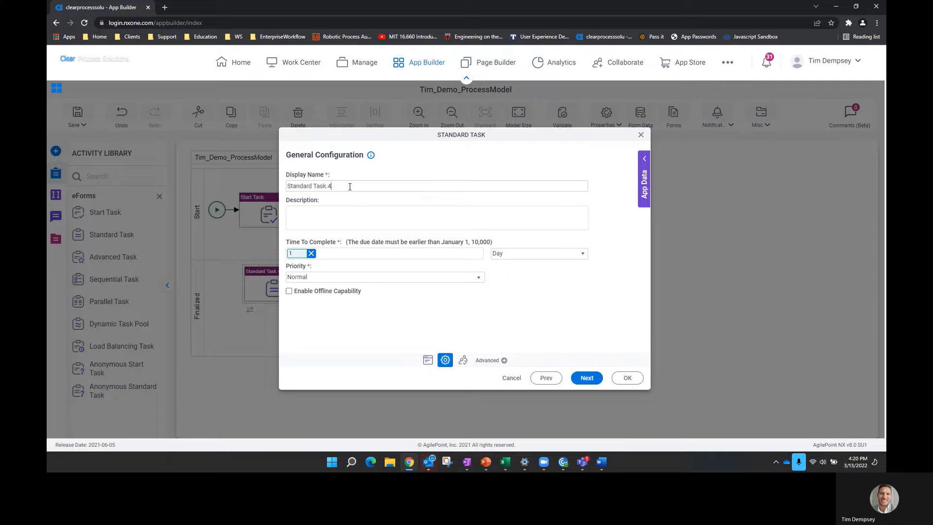
{"action": "left_click_drag", "start_coordinate": [350, 187], "coordinate": [249, 197]}
{"action": "type", "text": "Create"}
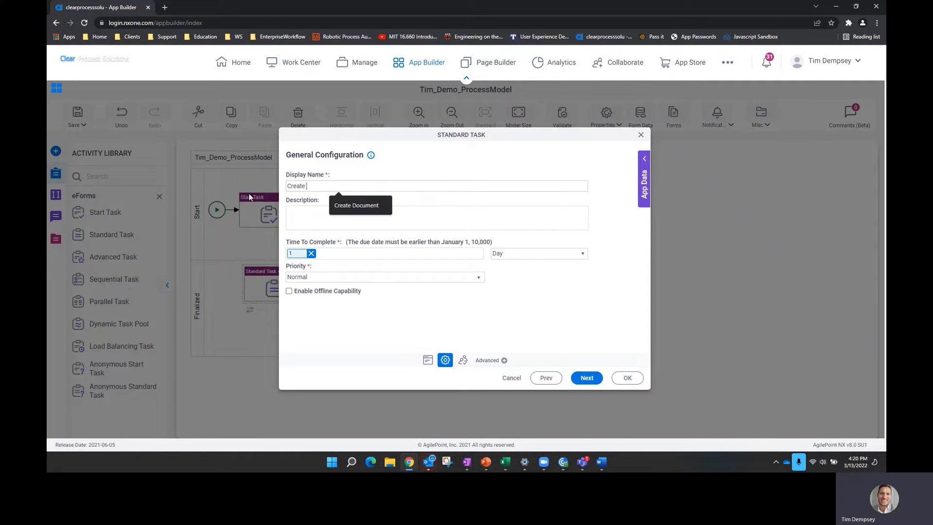
{"action": "type", "text": " Report Vi"}
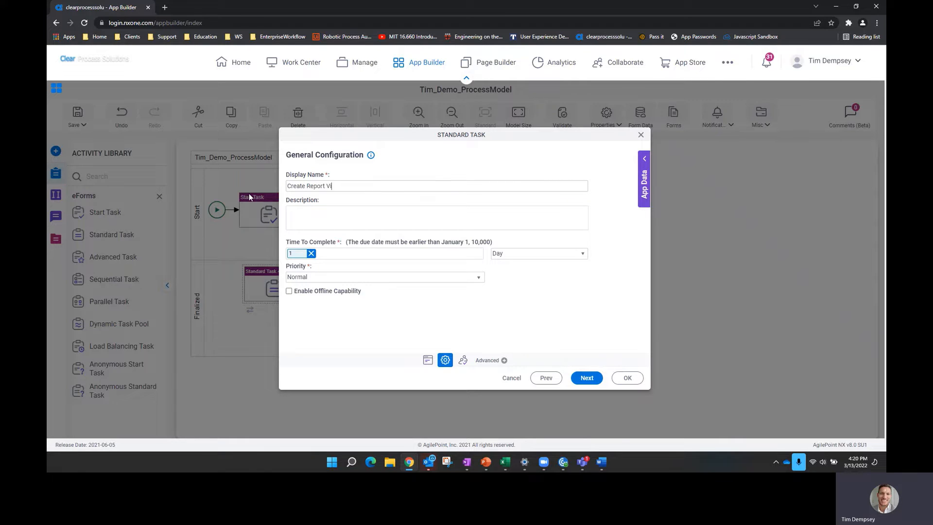
{"action": "type", "text": "ew"}
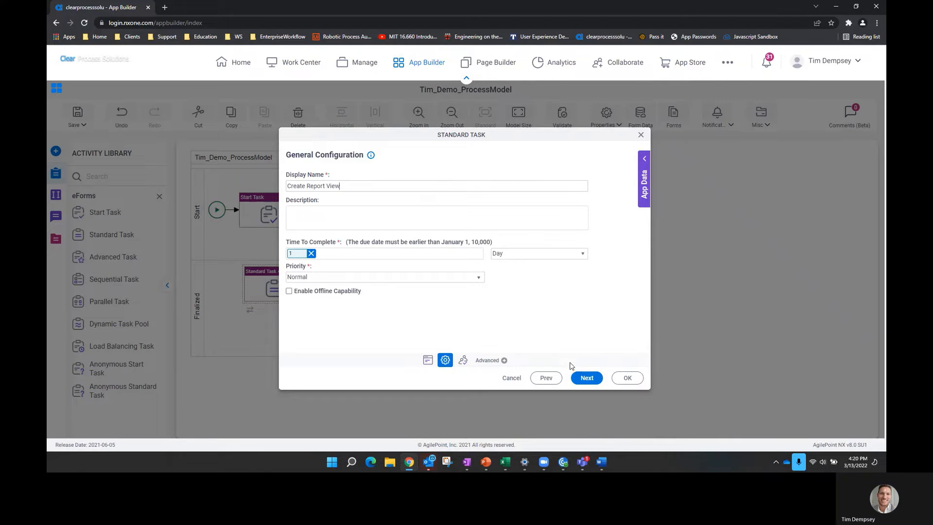
{"action": "left_click", "coordinate": [584, 378]}
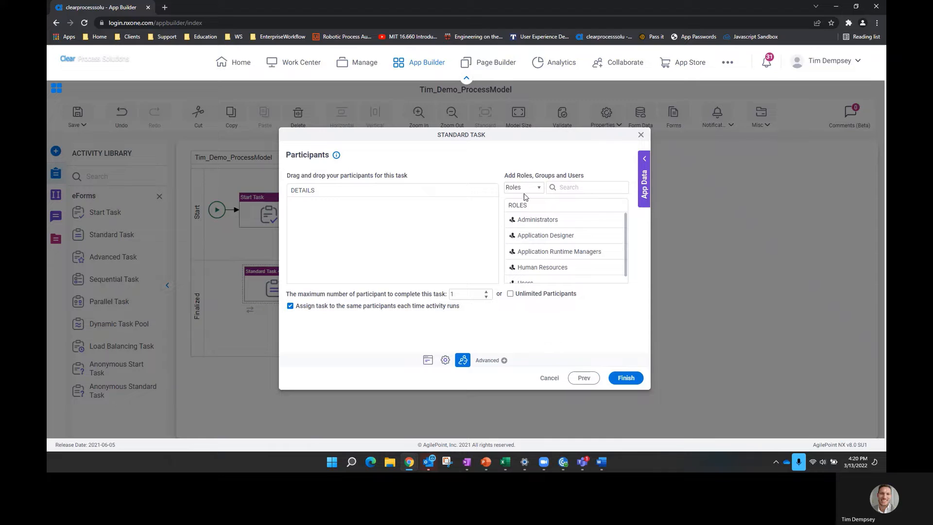
- Assign Process Initiator from System Data as the task's participant and finish
{"action": "left_click", "coordinate": [524, 188]}
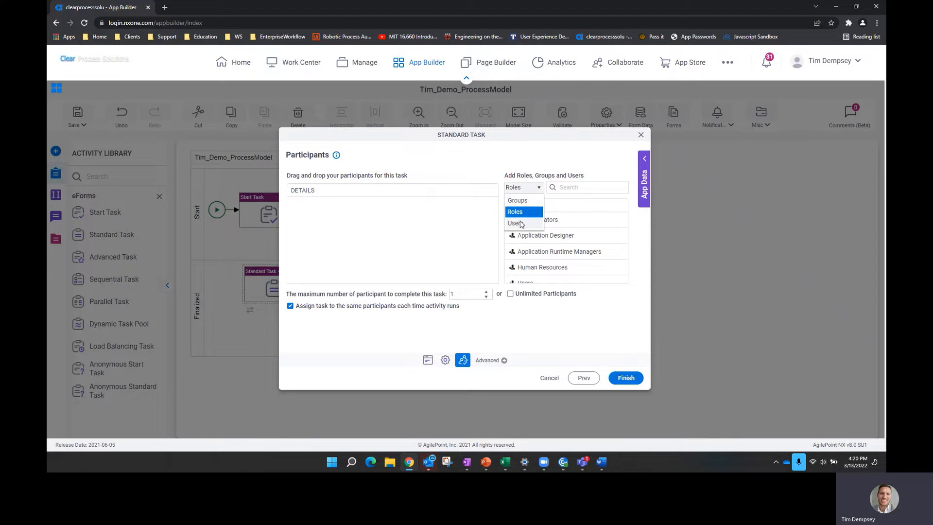
{"action": "left_click", "coordinate": [646, 160]}
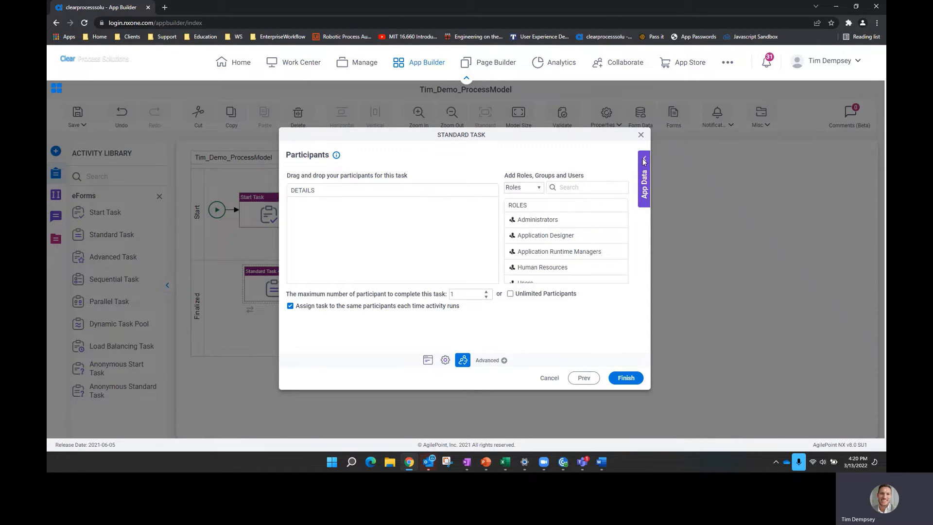
{"action": "left_click", "coordinate": [645, 162]}
{"action": "left_click", "coordinate": [577, 222]}
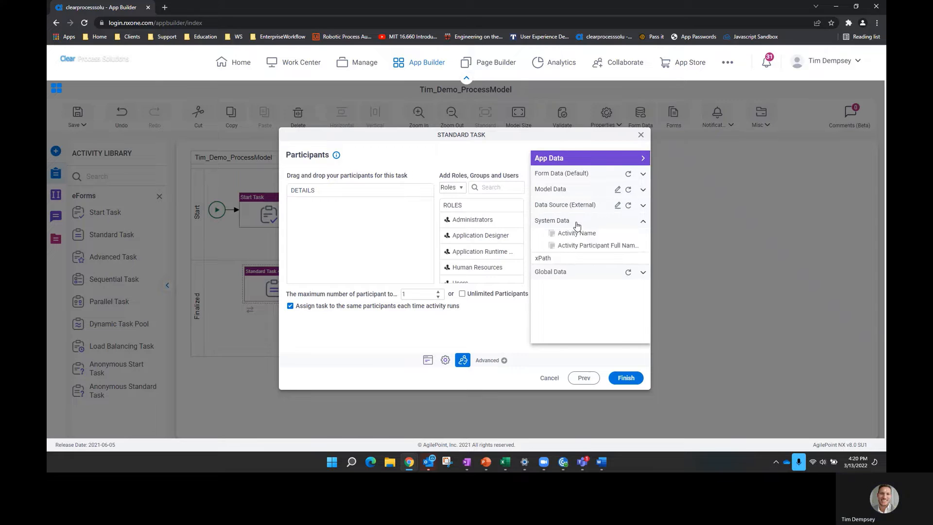
{"action": "left_click_drag", "start_coordinate": [648, 250], "coordinate": [645, 269]}
{"action": "left_click_drag", "start_coordinate": [585, 260], "coordinate": [350, 214]}
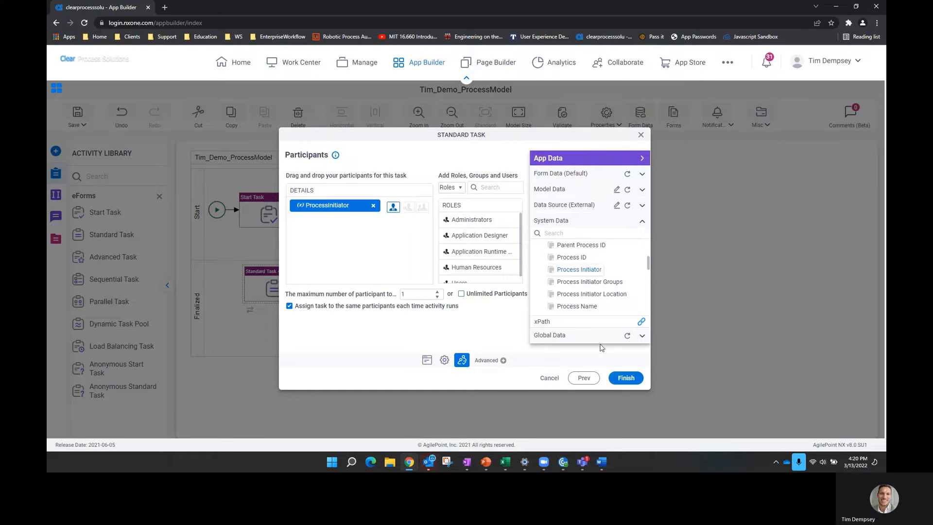
{"action": "left_click", "coordinate": [629, 378]}
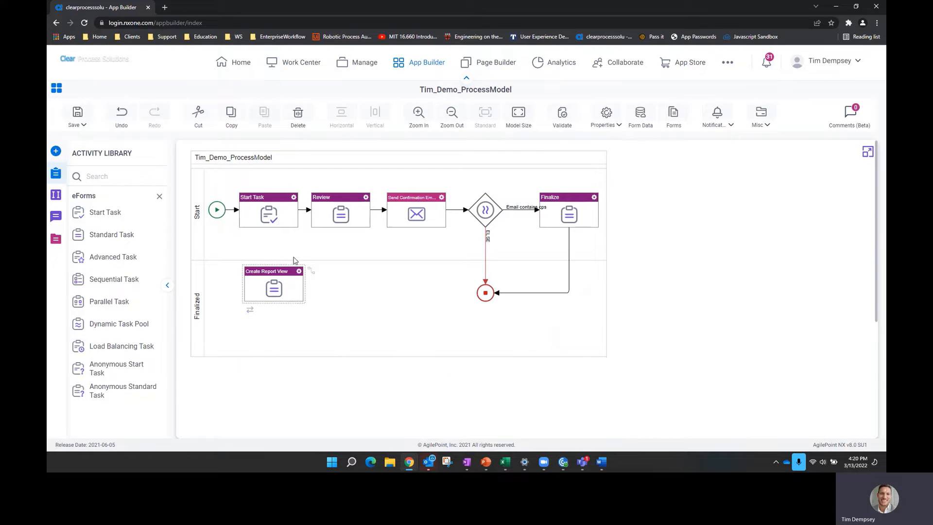
- Connect Start Task to Create Report View, and Create Report View to Review
{"action": "left_click_drag", "start_coordinate": [308, 210], "coordinate": [343, 222]}
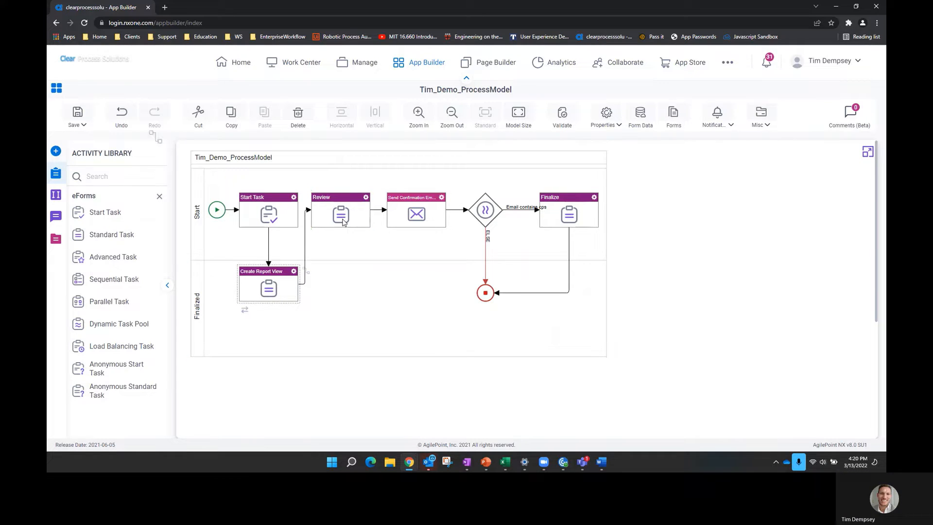
{"action": "left_click", "coordinate": [311, 210]}
{"action": "left_click_drag", "start_coordinate": [311, 210], "coordinate": [342, 213]}
- Reroute the Review connector to enter from below, then check the connections
{"action": "left_click", "coordinate": [305, 236]}
{"action": "left_click_drag", "start_coordinate": [305, 246], "coordinate": [342, 247]}
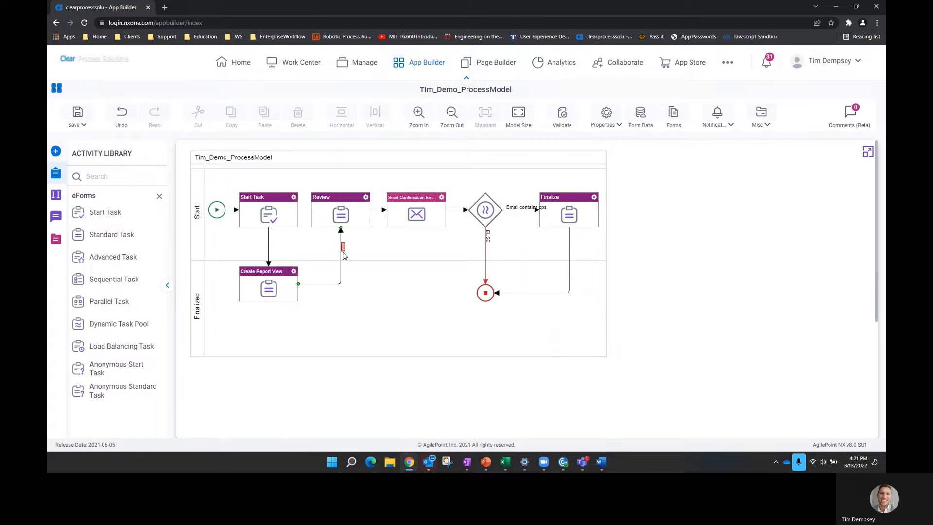
{"action": "left_click", "coordinate": [331, 273]}
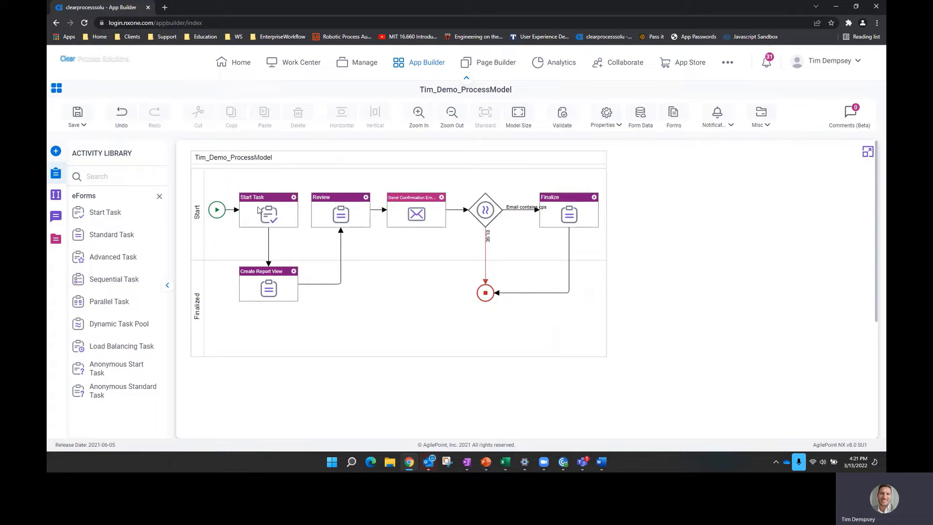
{"action": "left_click", "coordinate": [267, 256]}
{"action": "left_click", "coordinate": [281, 283]}
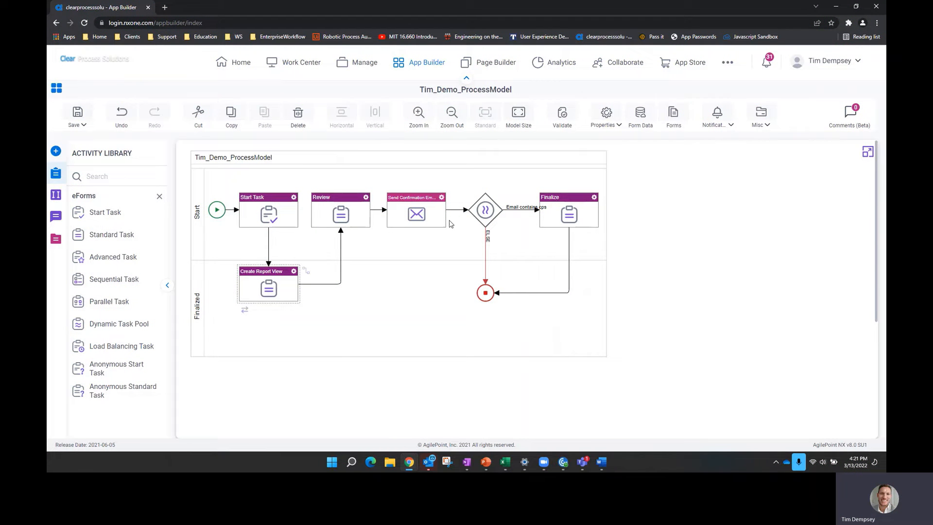
- Set the Create Report View task's Auto Complete and Report View properties to True
{"action": "left_click", "coordinate": [606, 119]}
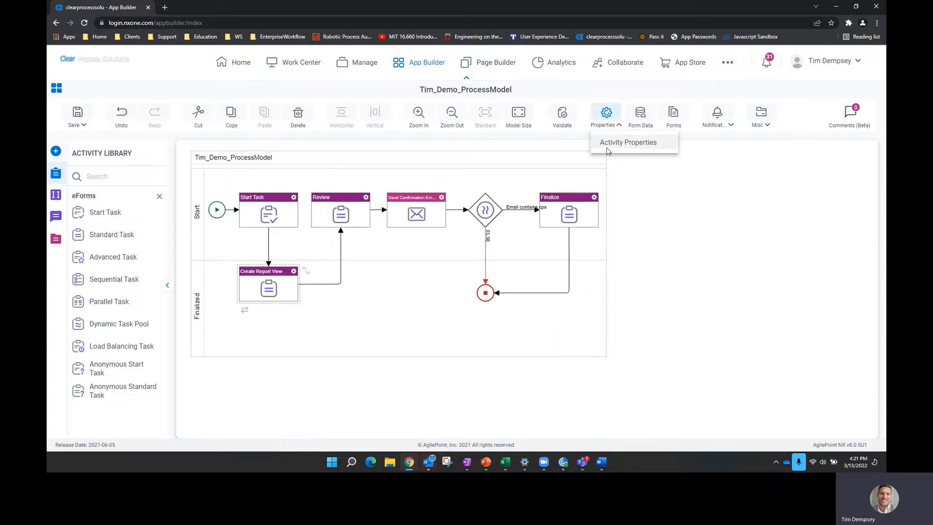
{"action": "left_click", "coordinate": [607, 145]}
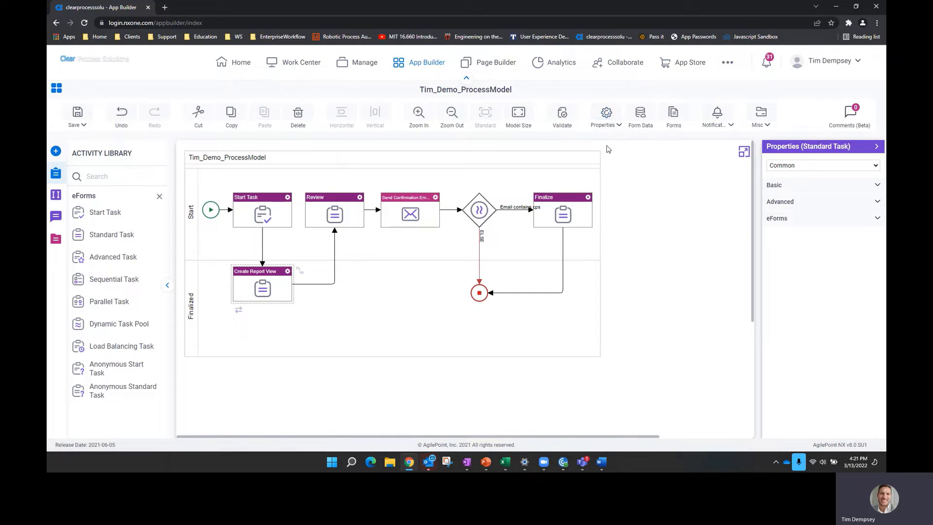
{"action": "left_click", "coordinate": [793, 188]}
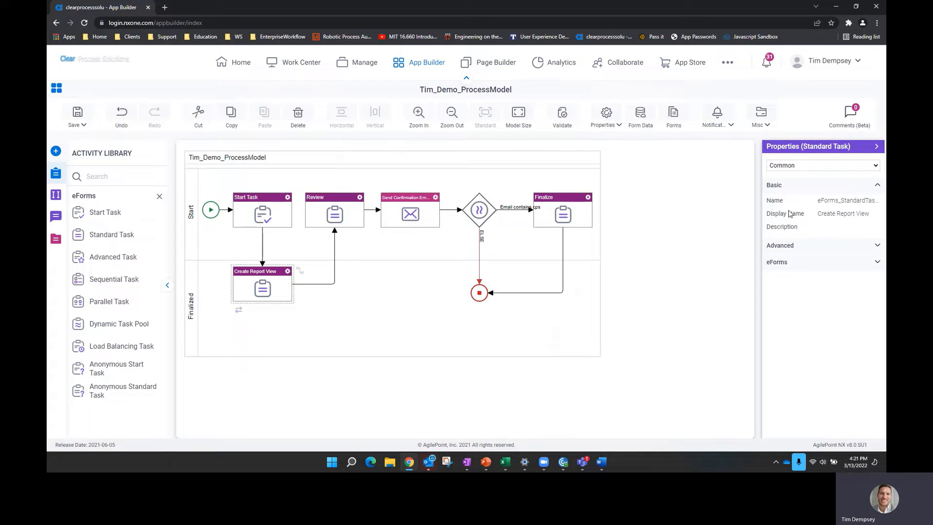
{"action": "left_click", "coordinate": [795, 246]}
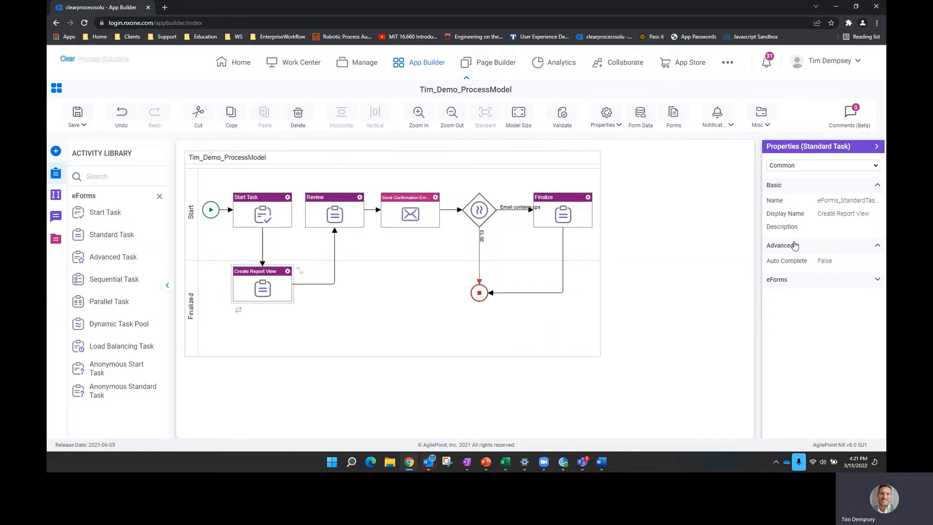
{"action": "left_click", "coordinate": [825, 261]}
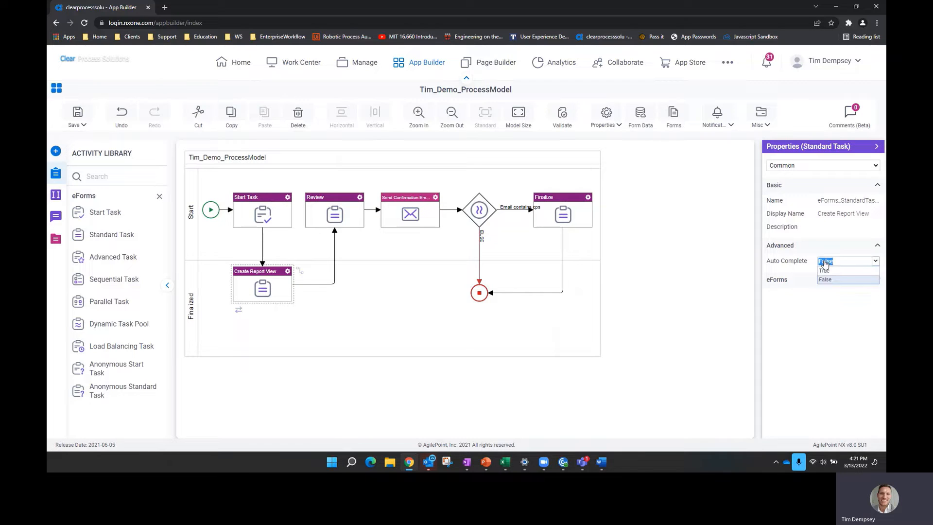
{"action": "left_click", "coordinate": [827, 271]}
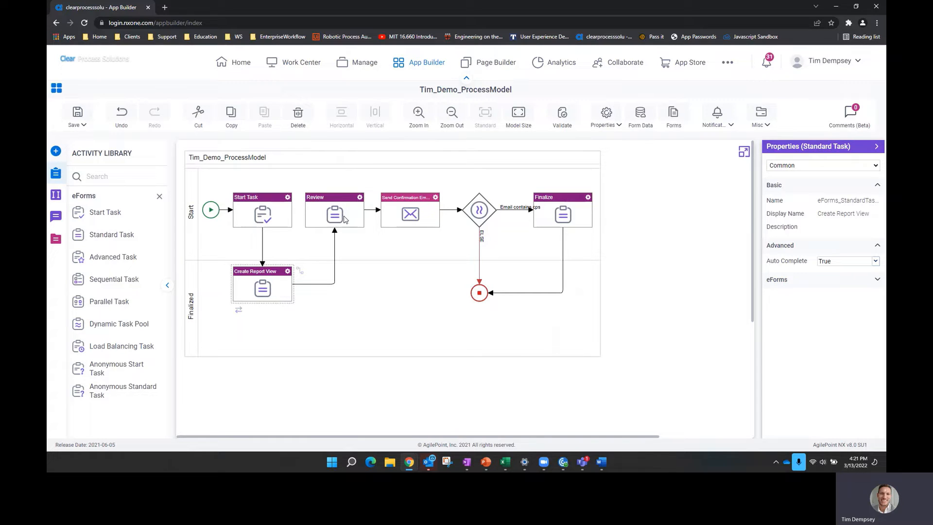
{"action": "left_click", "coordinate": [834, 287]}
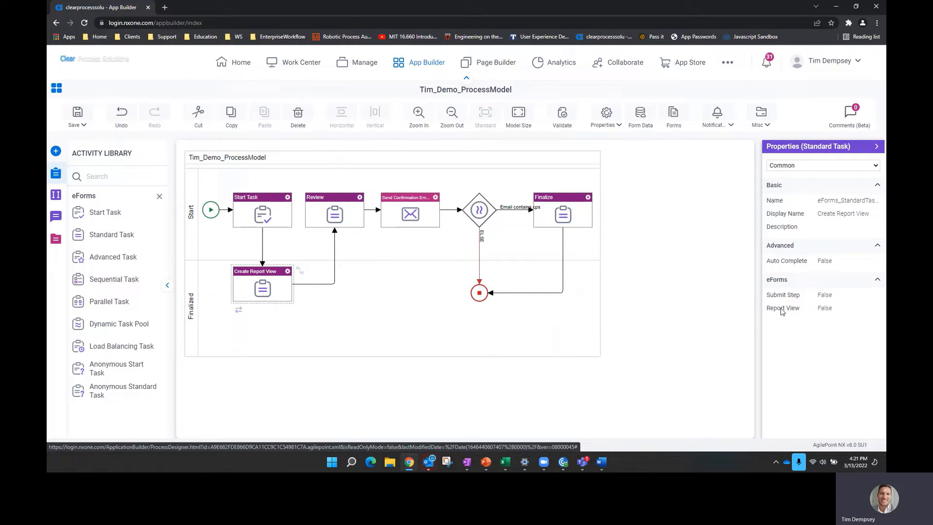
{"action": "left_click", "coordinate": [822, 308]}
{"action": "left_click", "coordinate": [837, 317]}
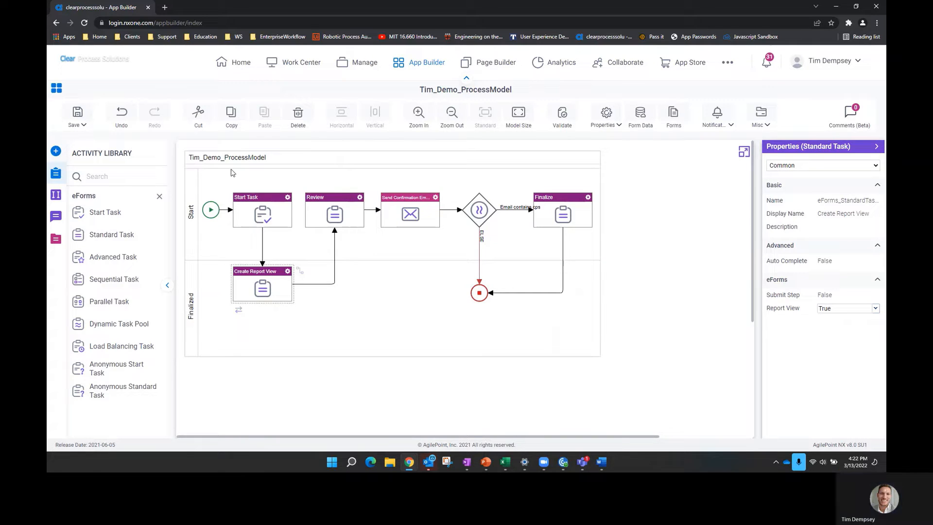
- Save and check in the model, leaving Start Task's Report View at False
{"action": "left_click", "coordinate": [78, 119]}
{"action": "left_click", "coordinate": [89, 156]}
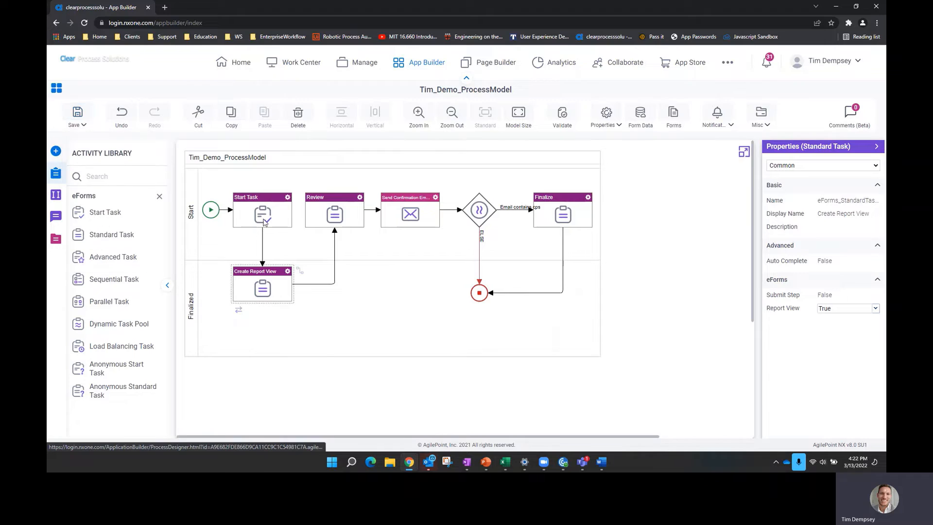
{"action": "left_click", "coordinate": [263, 212]}
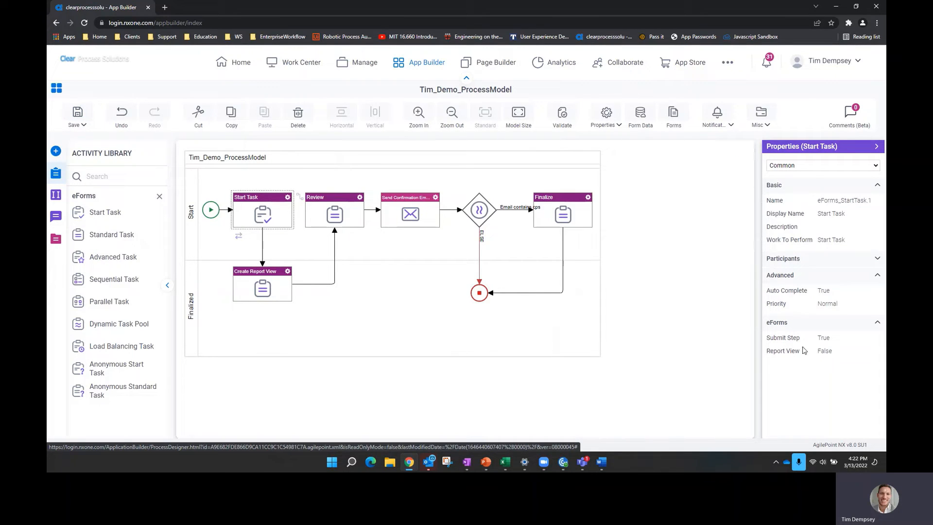
{"action": "left_click", "coordinate": [824, 350]}
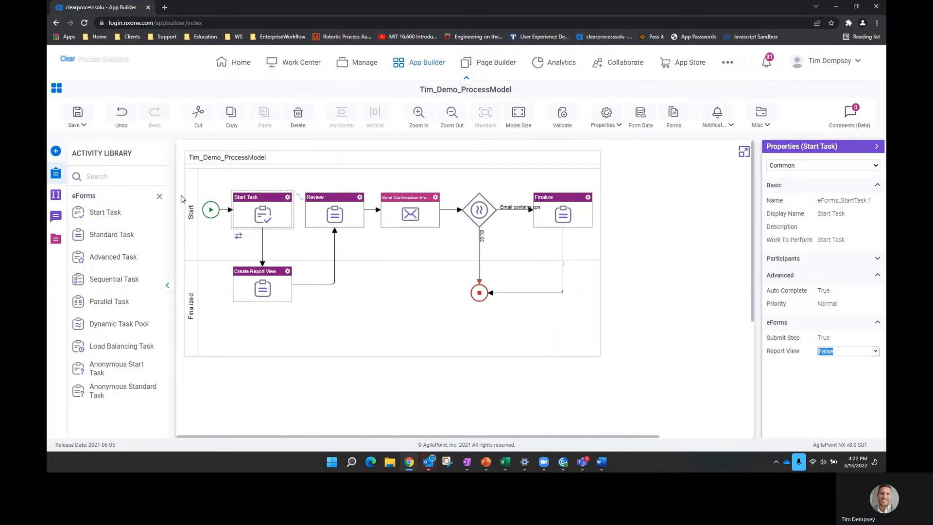
{"action": "left_click", "coordinate": [79, 119]}
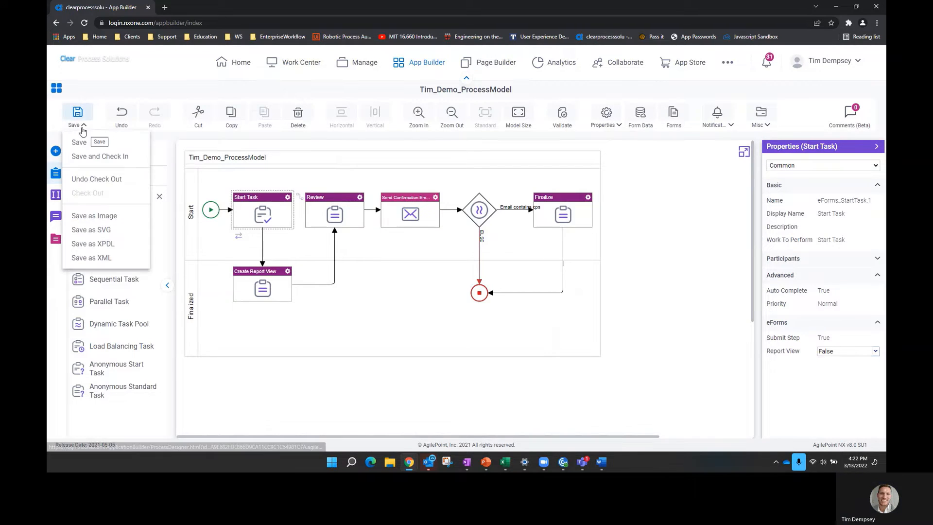
- Check in the model and pending changes, publish Tim_DemoSolution as version 1.08, then go to Work Center
{"action": "left_click", "coordinate": [99, 157]}
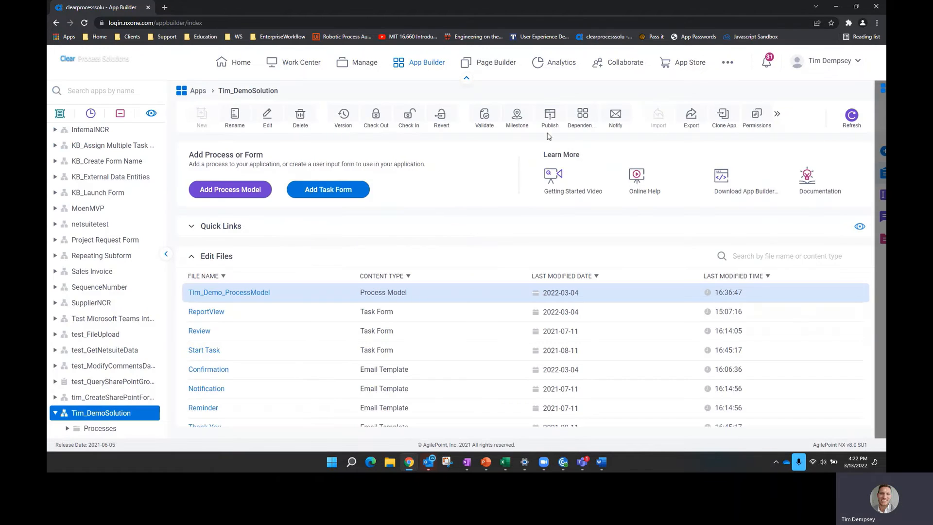
{"action": "left_click", "coordinate": [552, 120]}
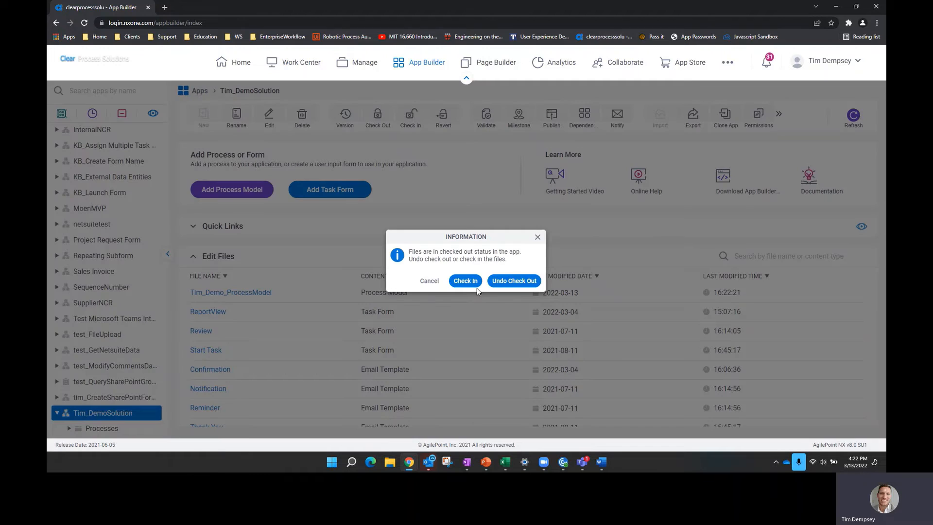
{"action": "left_click", "coordinate": [465, 282]}
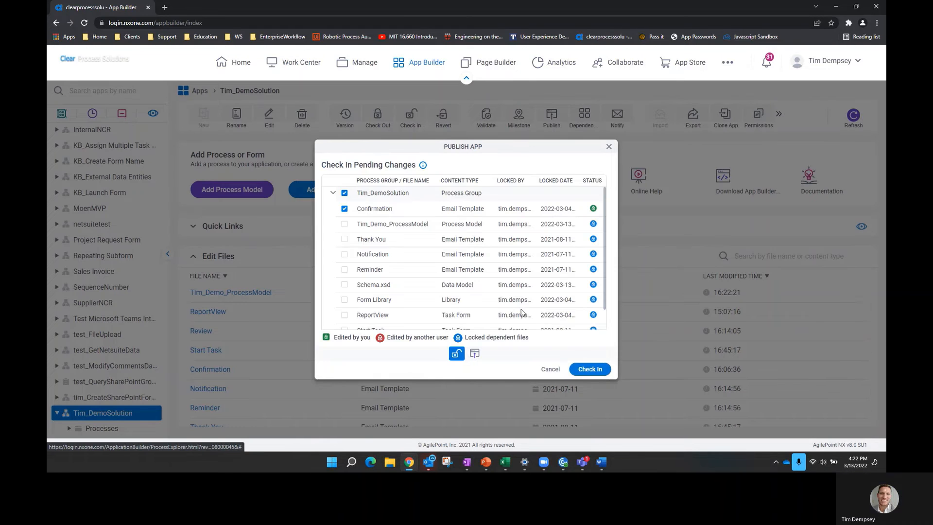
{"action": "left_click", "coordinate": [591, 370]}
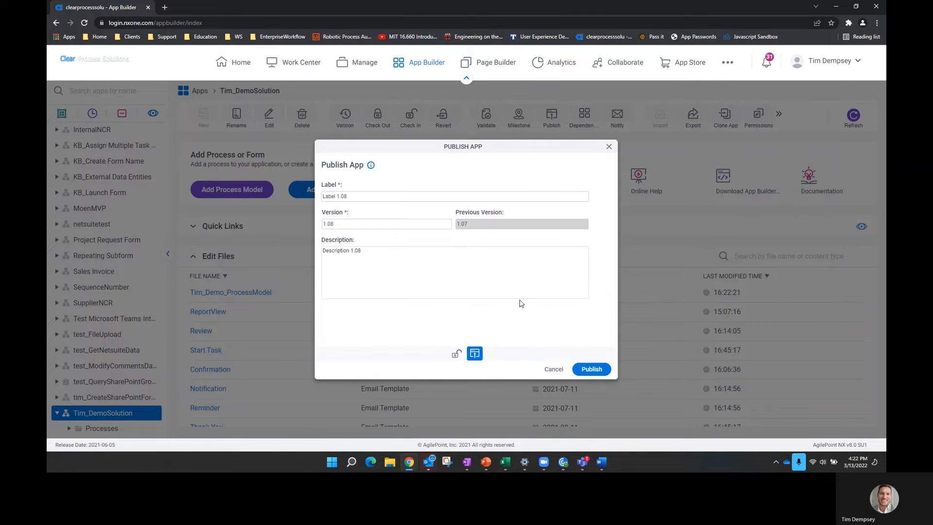
{"action": "left_click", "coordinate": [591, 369]}
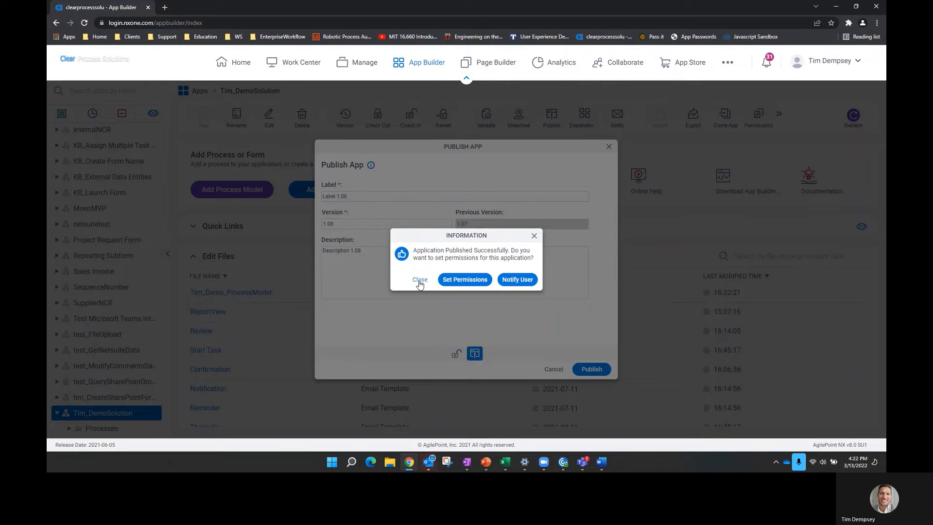
{"action": "left_click", "coordinate": [420, 280]}
{"action": "left_click", "coordinate": [298, 72]}
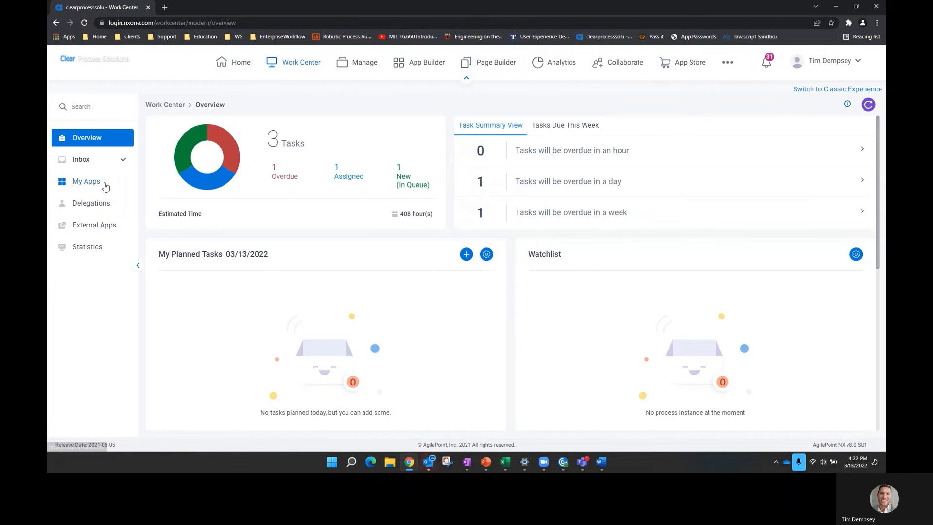
- Launch the Tim_DemoSolution form from My Apps and enter the first and last name
{"action": "left_click", "coordinate": [103, 185]}
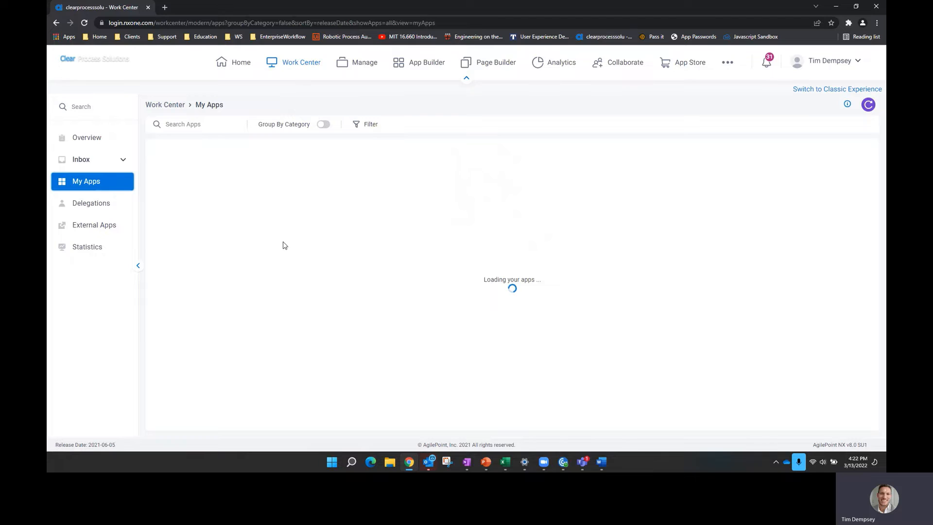
{"action": "left_click", "coordinate": [209, 212]}
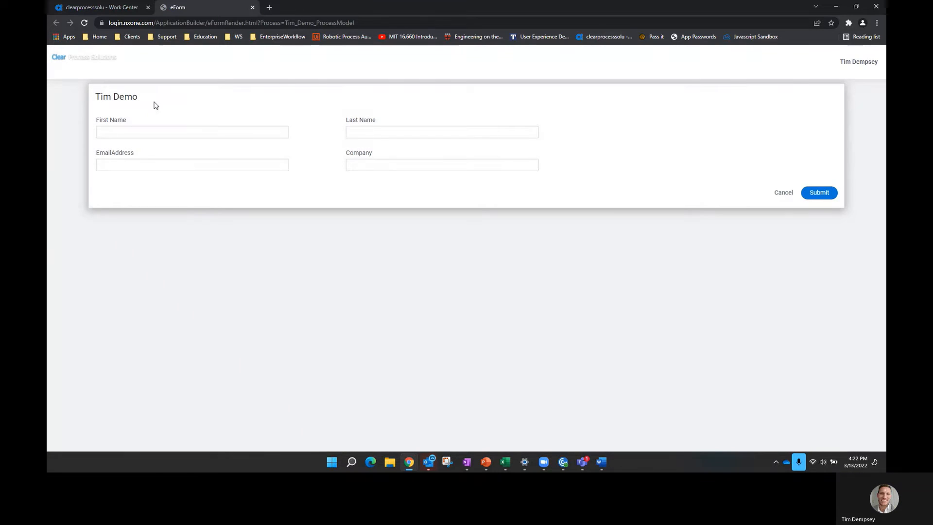
{"action": "left_click", "coordinate": [165, 132]}
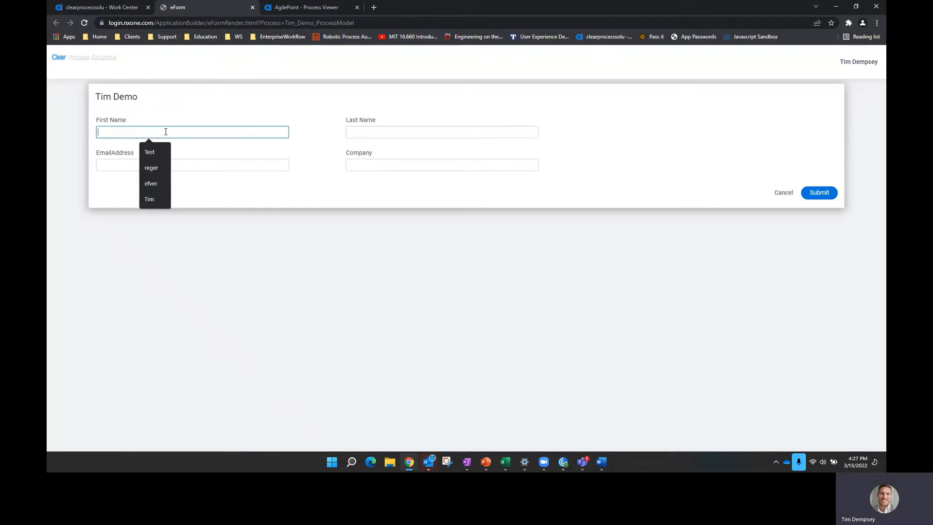
{"action": "key", "text": "Tab"}
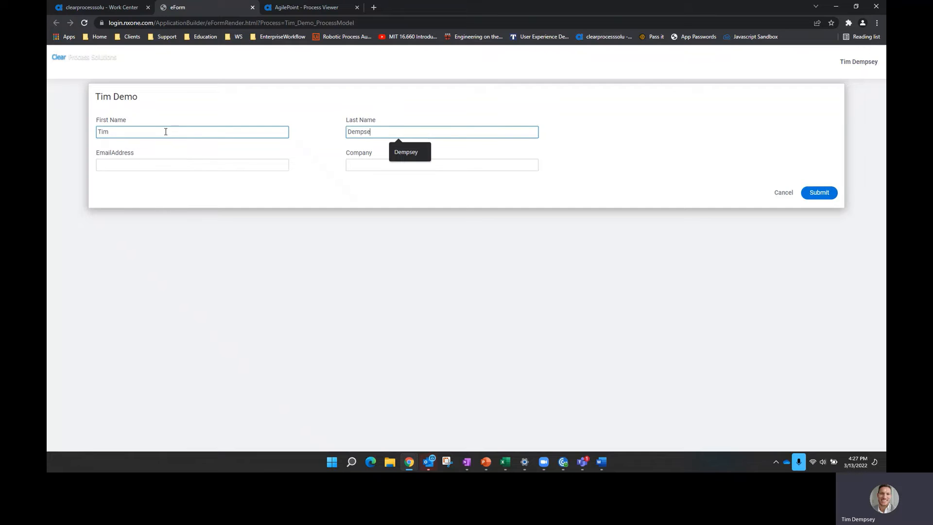
- Enter the e-mail address and company Clear Process Solutions, then submit the form
{"action": "key", "text": "Tab"}
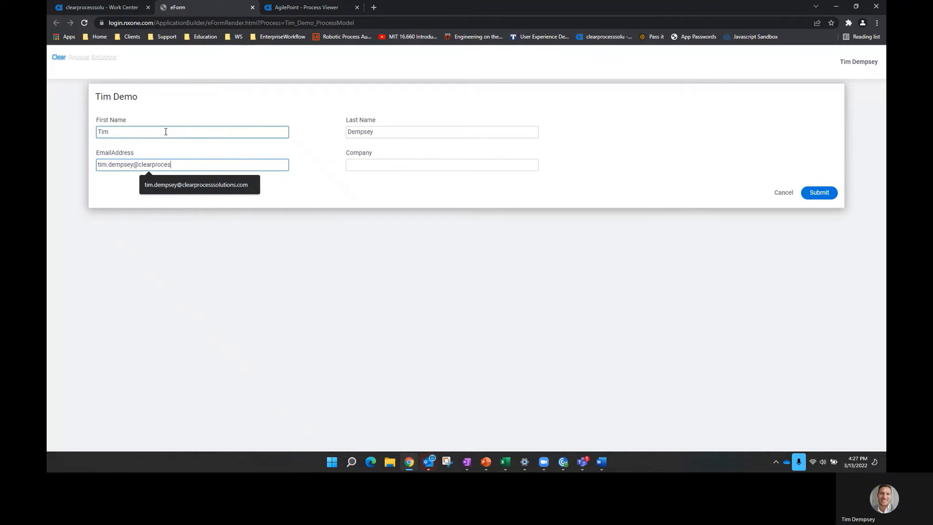
{"action": "key", "text": "Tab"}
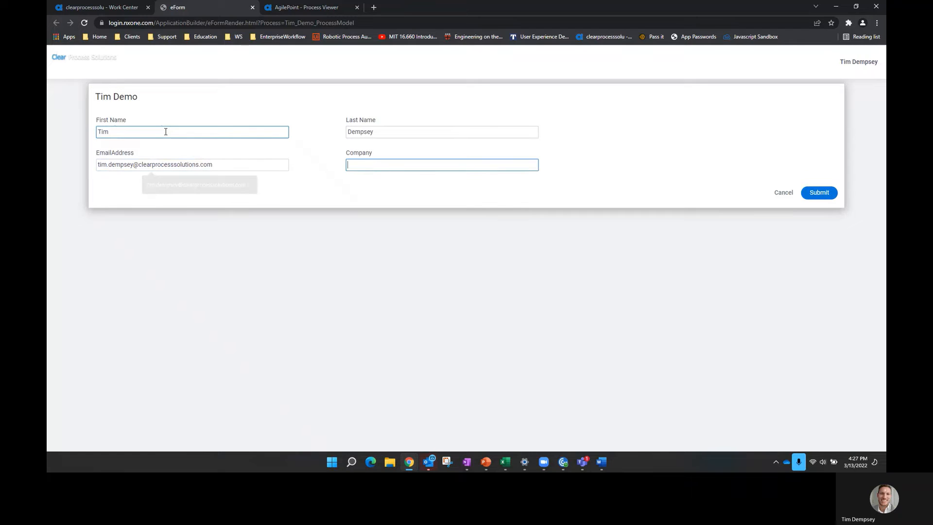
{"action": "type", "text": "Clear Process Solutions"}
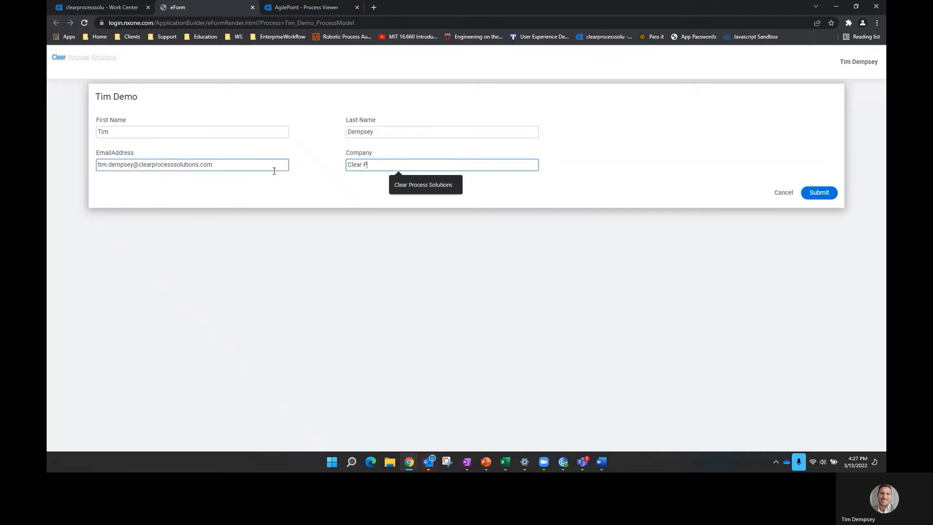
{"action": "left_click", "coordinate": [437, 187]}
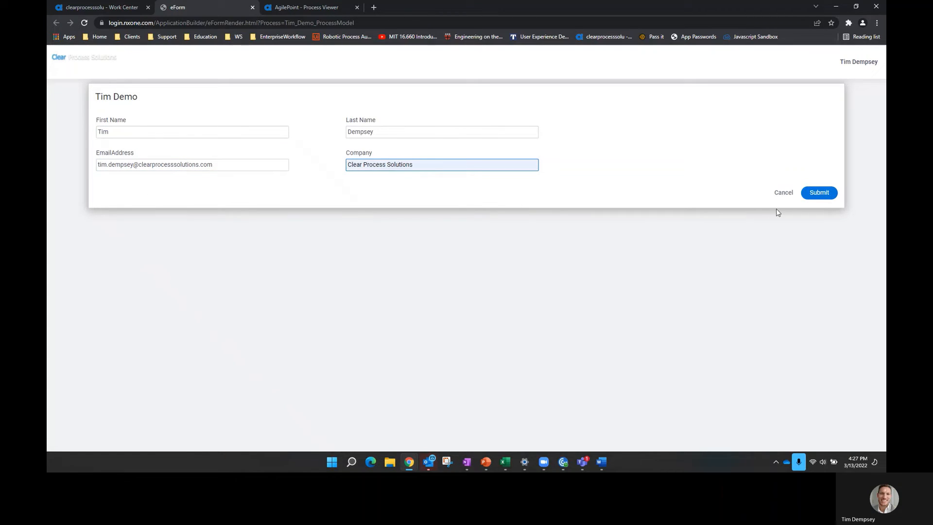
{"action": "left_click", "coordinate": [818, 193]}
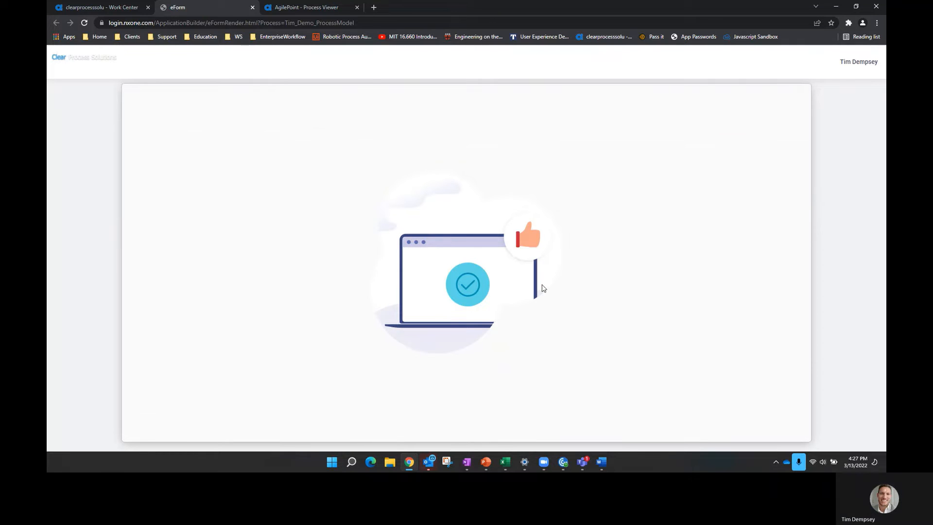
- Show the Inbox task board and view the newest Review task's process
{"action": "left_click", "coordinate": [90, 162]}
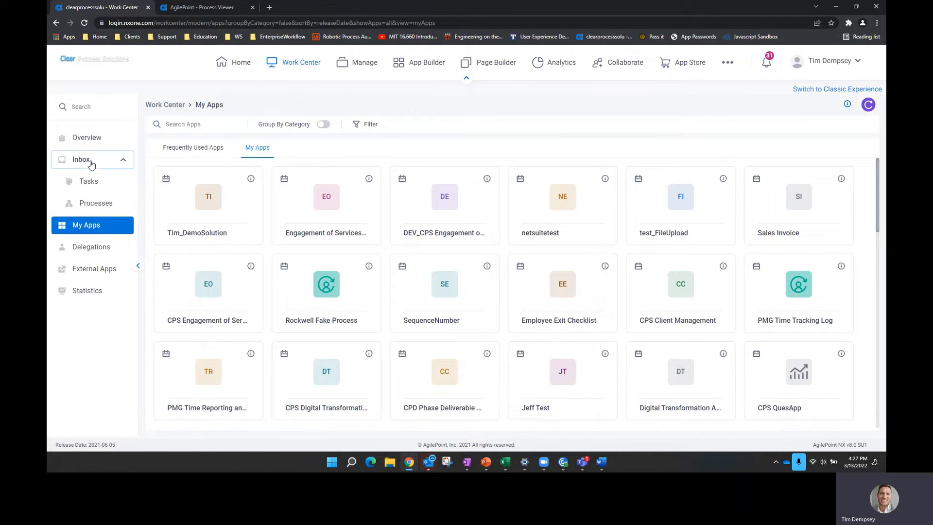
{"action": "left_click", "coordinate": [92, 183]}
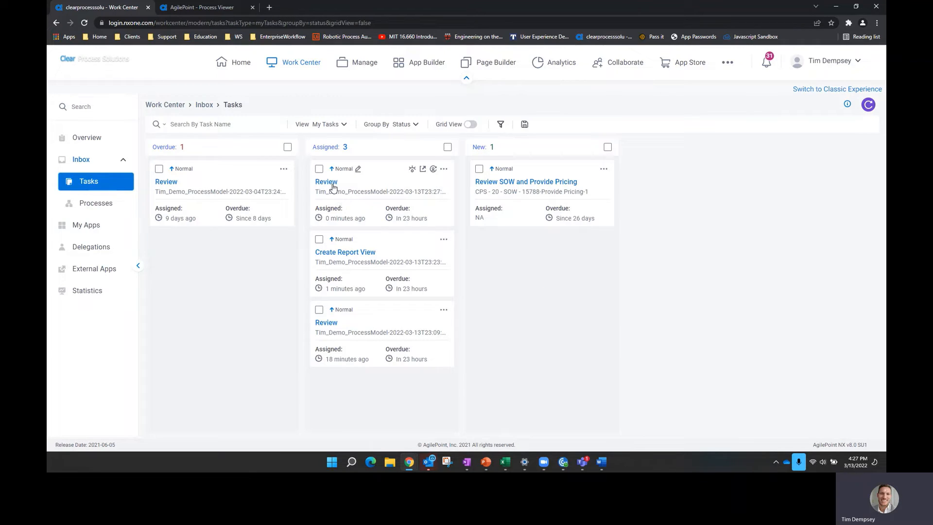
{"action": "left_click", "coordinate": [444, 169]}
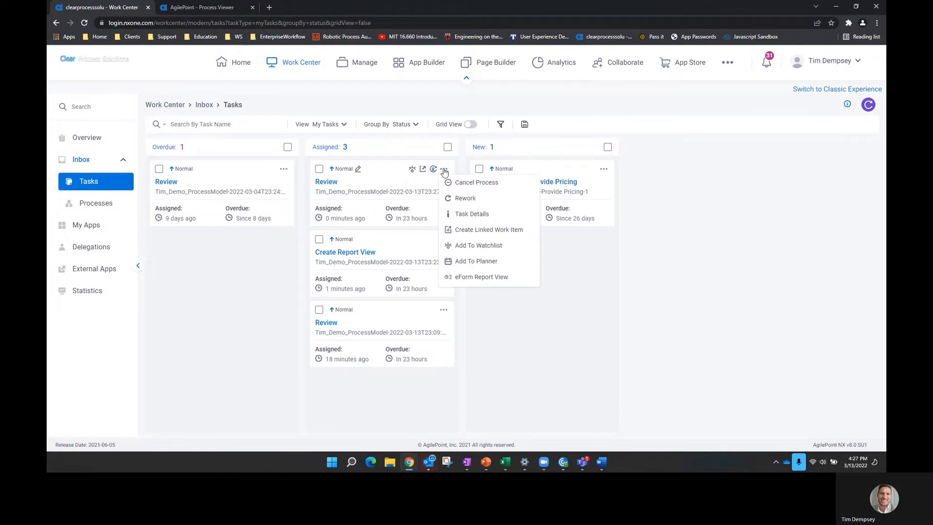
{"action": "left_click", "coordinate": [412, 169]}
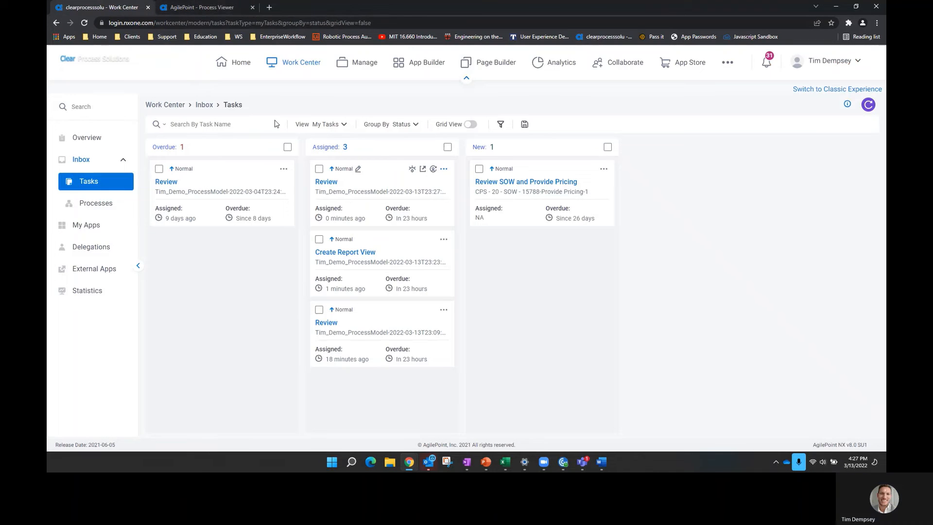
- View the Review task's submitted form in eForm Report View, then close it
{"action": "left_click", "coordinate": [444, 170]}
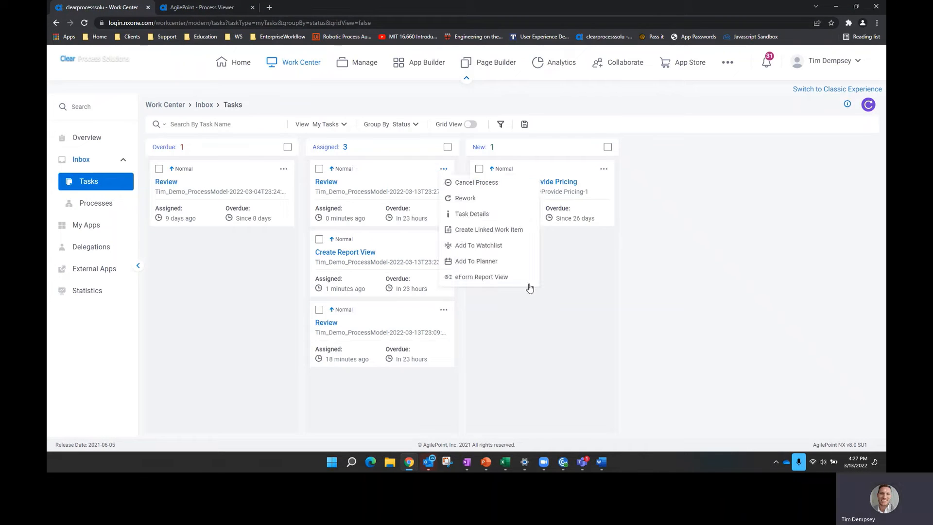
{"action": "left_click", "coordinate": [471, 280]}
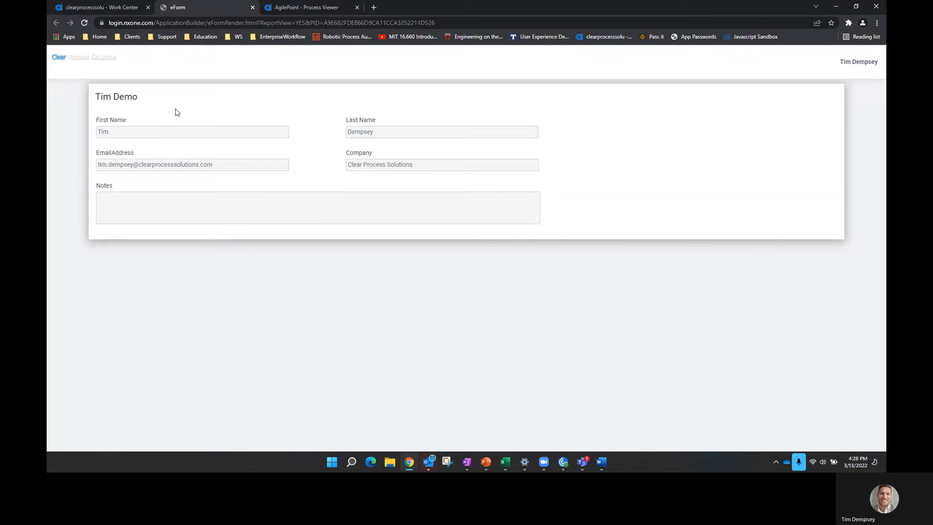
{"action": "left_click", "coordinate": [253, 7]}
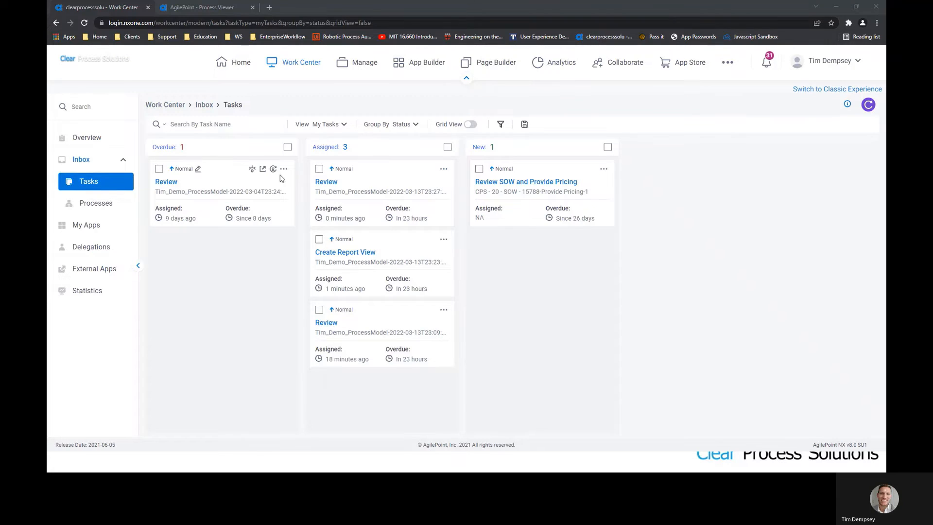
- Open the newest Review task, add the note 'This is good!' and submit
{"action": "left_click", "coordinate": [326, 182]}
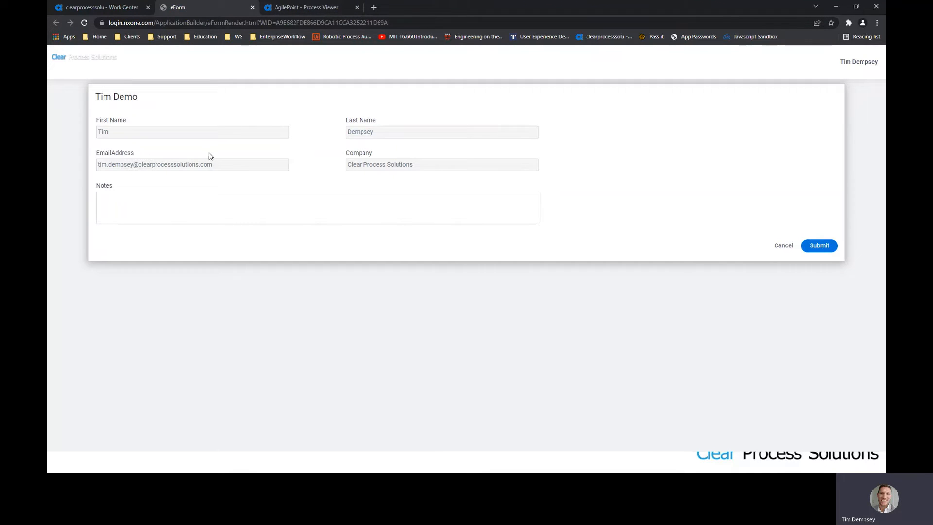
{"action": "left_click", "coordinate": [309, 192]}
{"action": "type", "text": "T"}
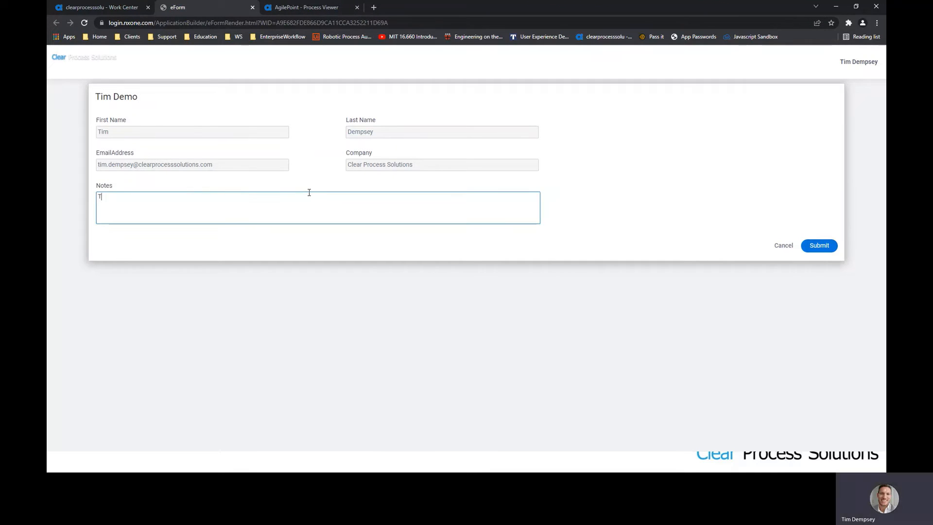
{"action": "type", "text": "his is good!"}
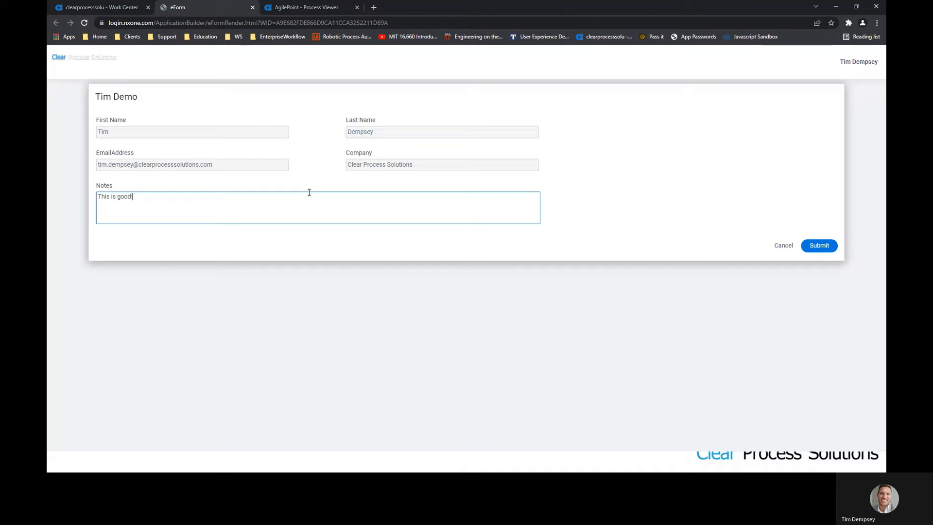
{"action": "left_click", "coordinate": [826, 245]}
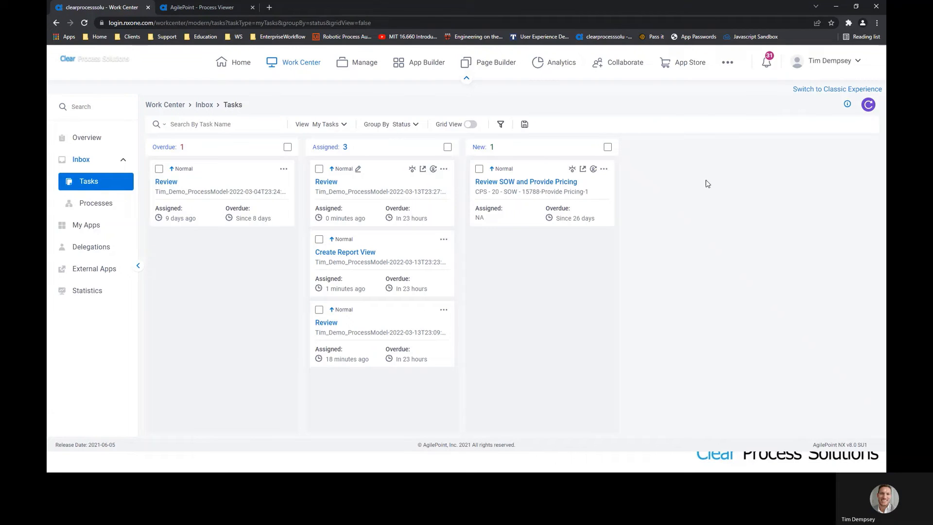
- Refresh the Tasks board and view, then close, the Finalize task's process diagram
{"action": "left_click", "coordinate": [868, 105]}
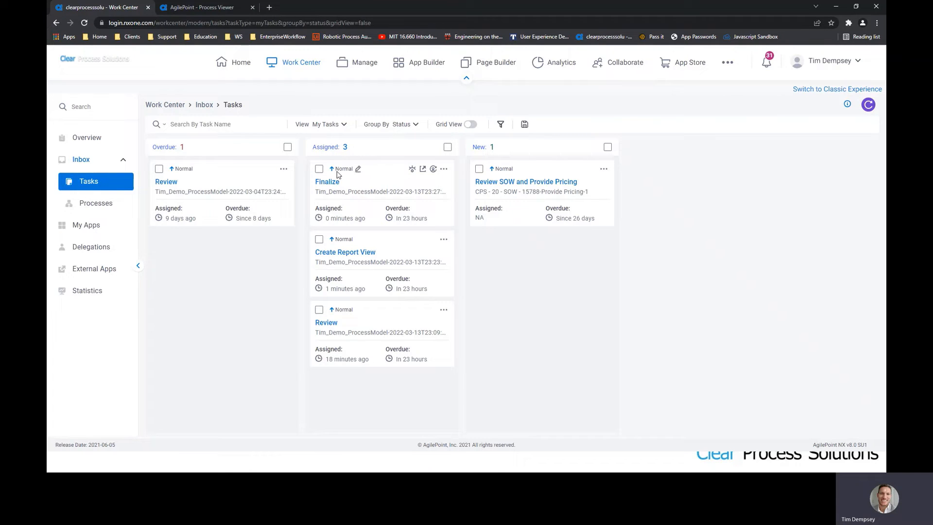
{"action": "left_click", "coordinate": [413, 171]}
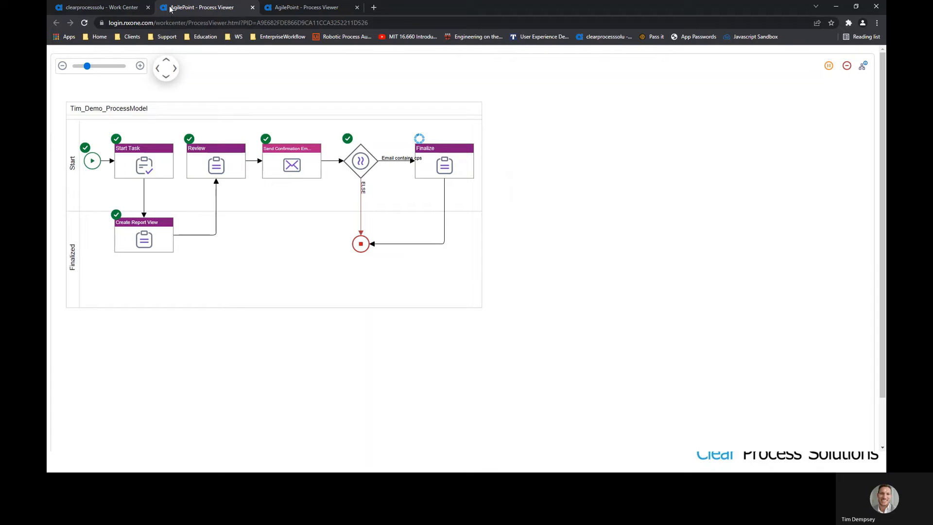
{"action": "left_click", "coordinate": [252, 7]}
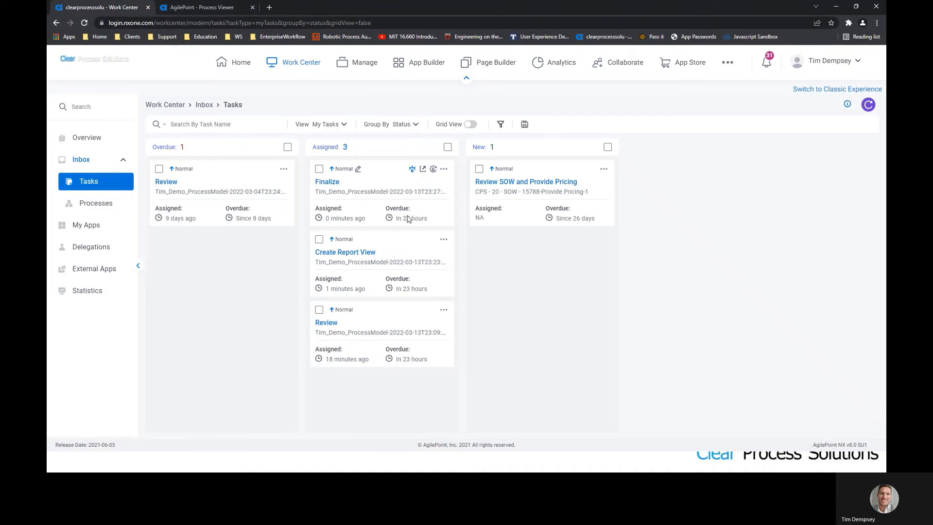
{"action": "left_click", "coordinate": [327, 182]}
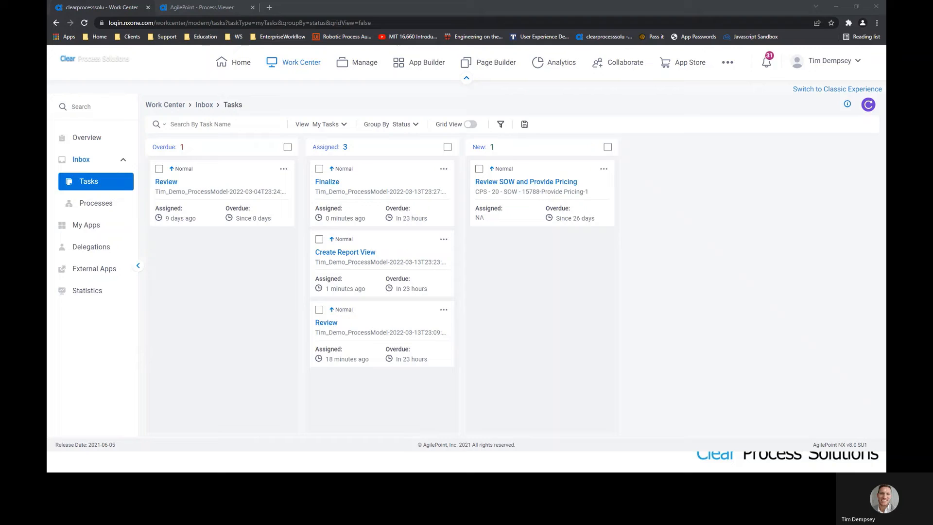
- Enlarge the Confirmation email and follow its 'here' link to the report view
{"action": "left_click_drag", "start_coordinate": [417, 331], "coordinate": [384, 249]}
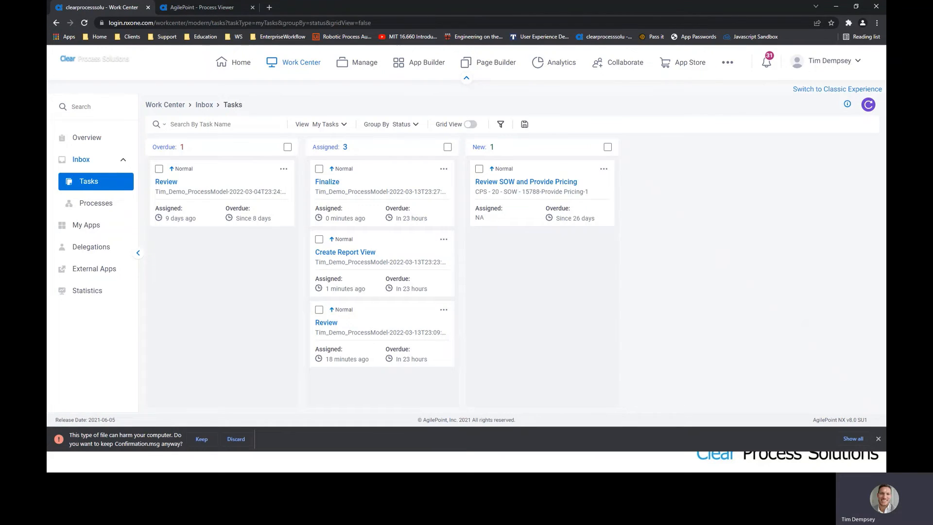
{"action": "left_click_drag", "start_coordinate": [801, 411], "coordinate": [382, 4]}
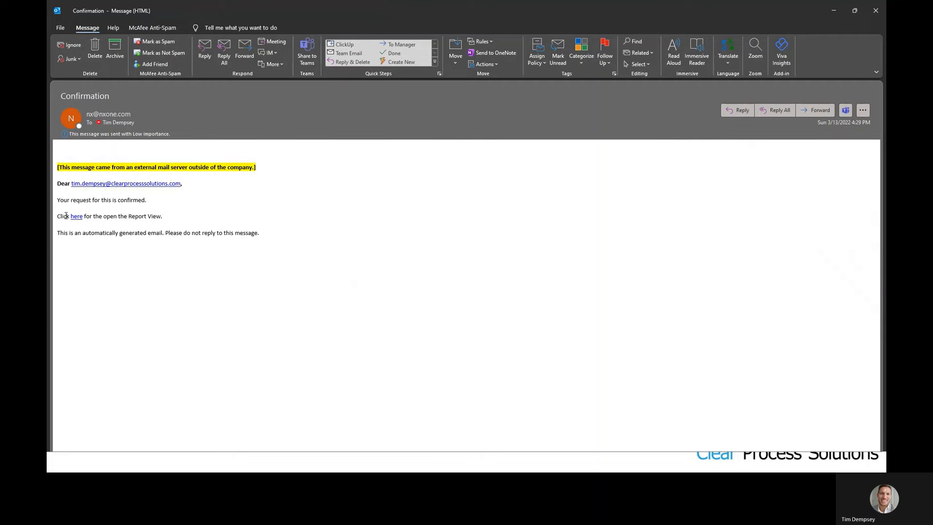
{"action": "mouse_move", "coordinate": [77, 220]}
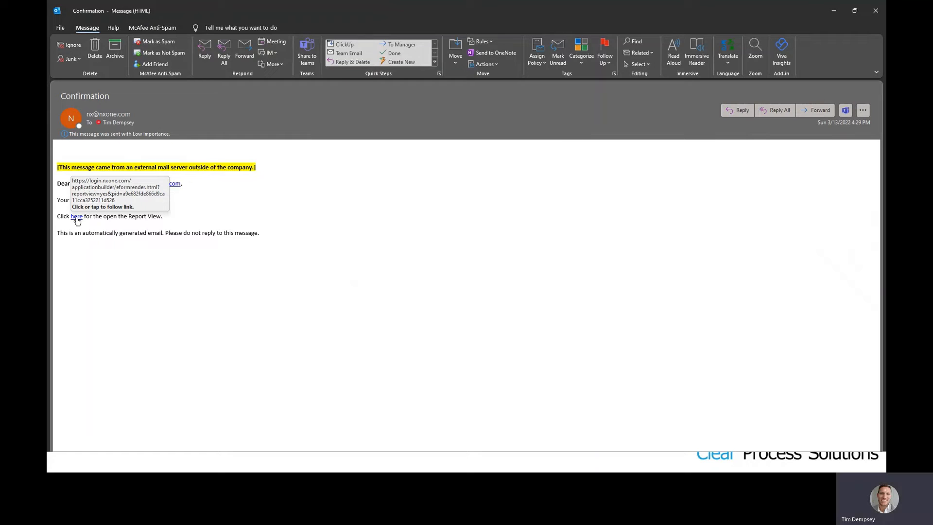
{"action": "left_click", "coordinate": [76, 217]}
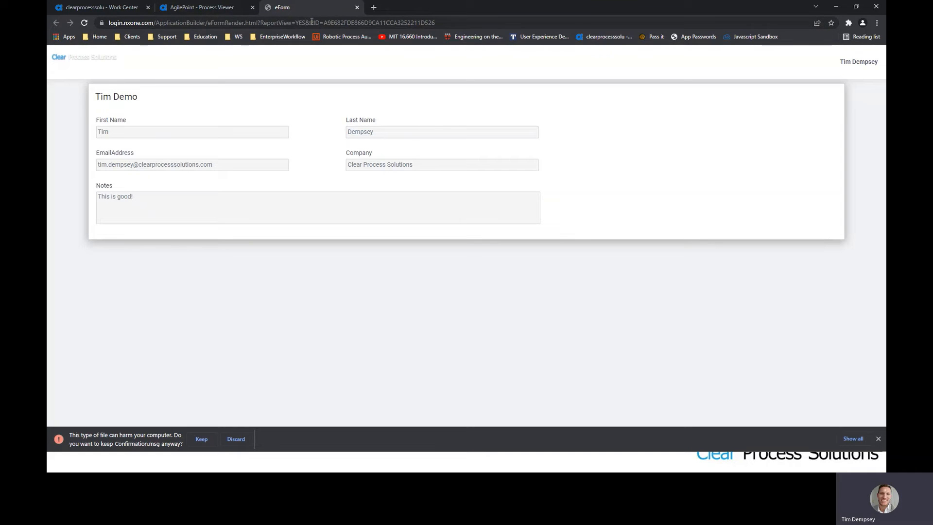
- Highlight the base URL and PID in the report view's address, then return to Work Center
{"action": "left_click_drag", "start_coordinate": [325, 23], "coordinate": [61, 18]}
{"action": "left_click_drag", "start_coordinate": [471, 21], "coordinate": [349, 20]}
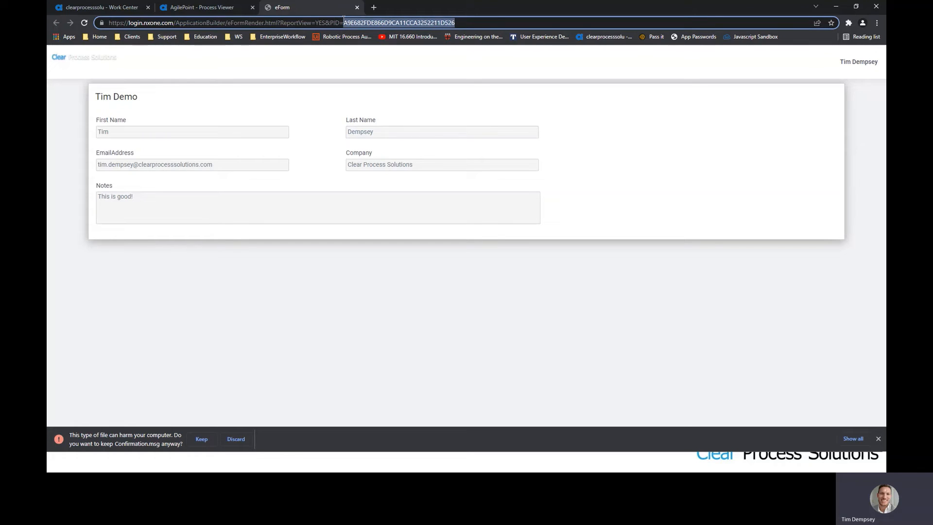
{"action": "left_click", "coordinate": [344, 22]}
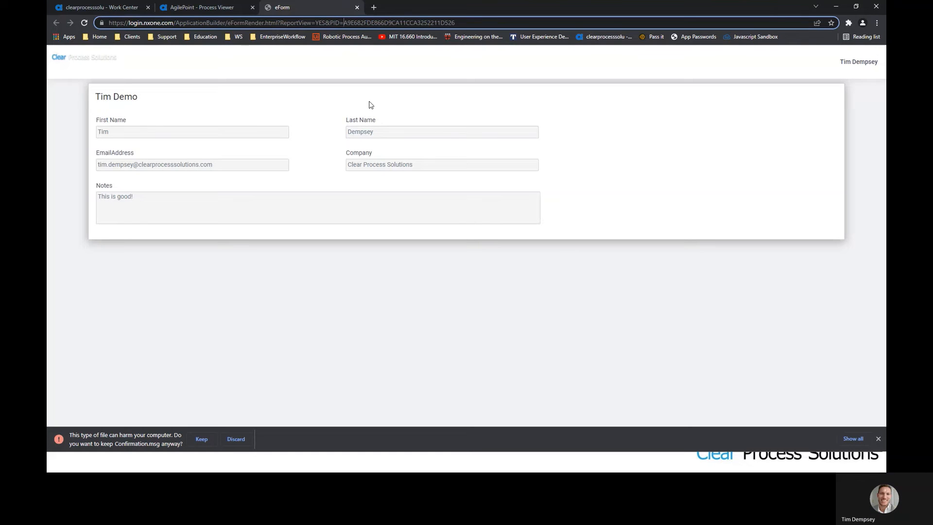
{"action": "left_click", "coordinate": [136, 8]}
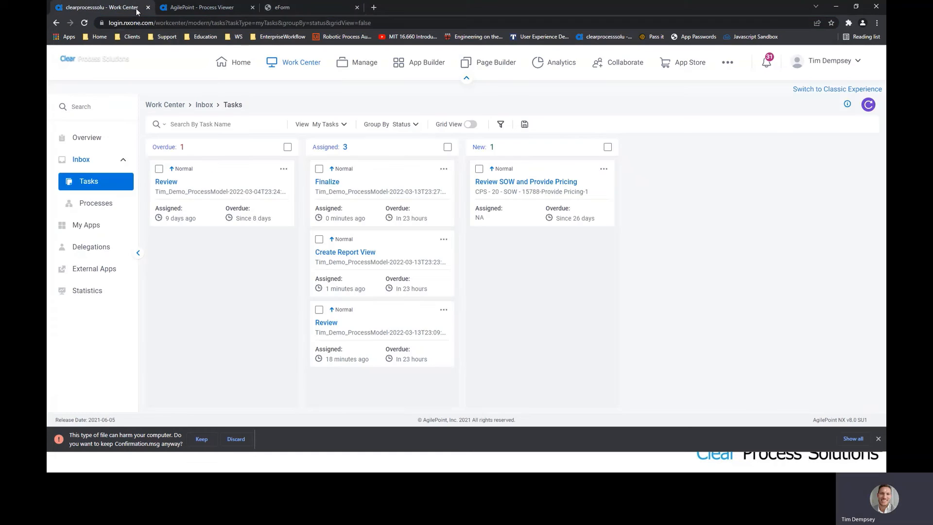
- In Manage, open App Builder's Shared Variables list and select the ProcessLinkBaseURL variable
{"action": "left_click", "coordinate": [364, 67]}
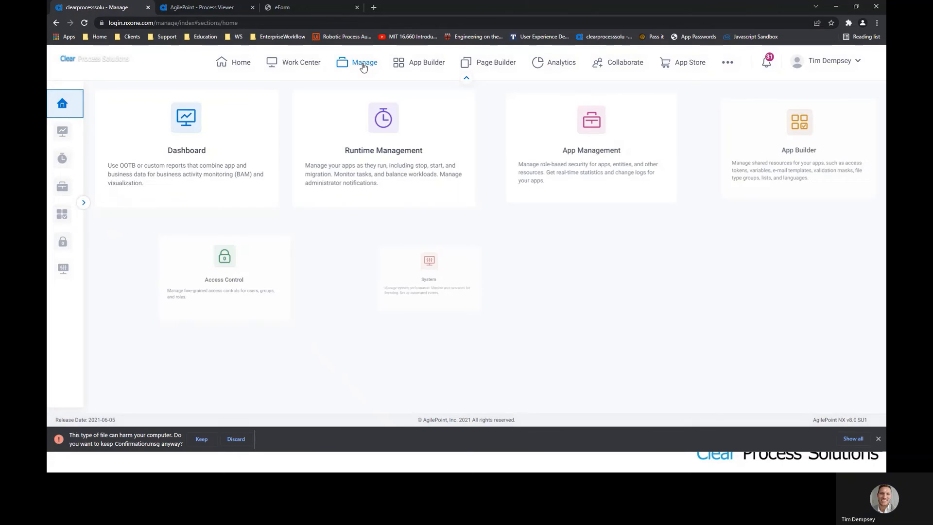
{"action": "left_click", "coordinate": [84, 202]}
{"action": "mouse_move", "coordinate": [81, 212]}
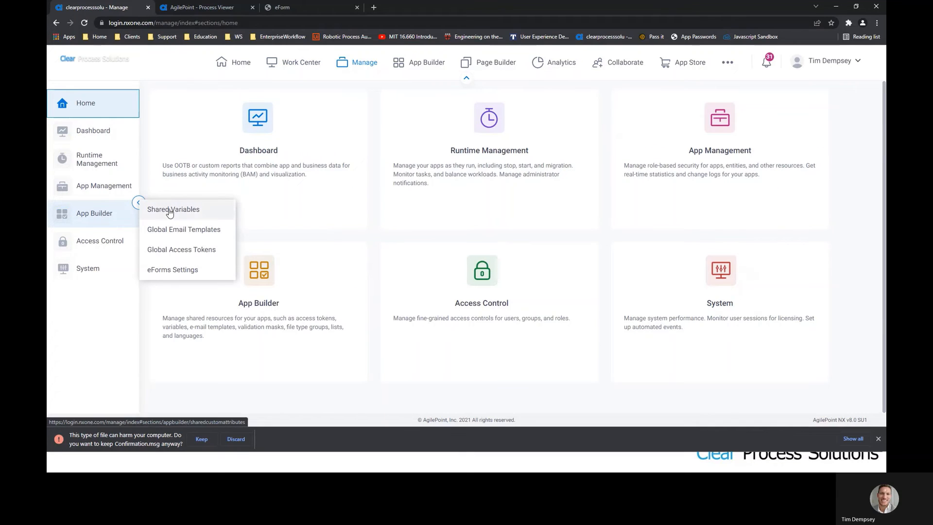
{"action": "left_click", "coordinate": [157, 212]}
{"action": "scroll", "coordinate": [343, 254], "scroll_direction": "down", "scroll_amount": 1}
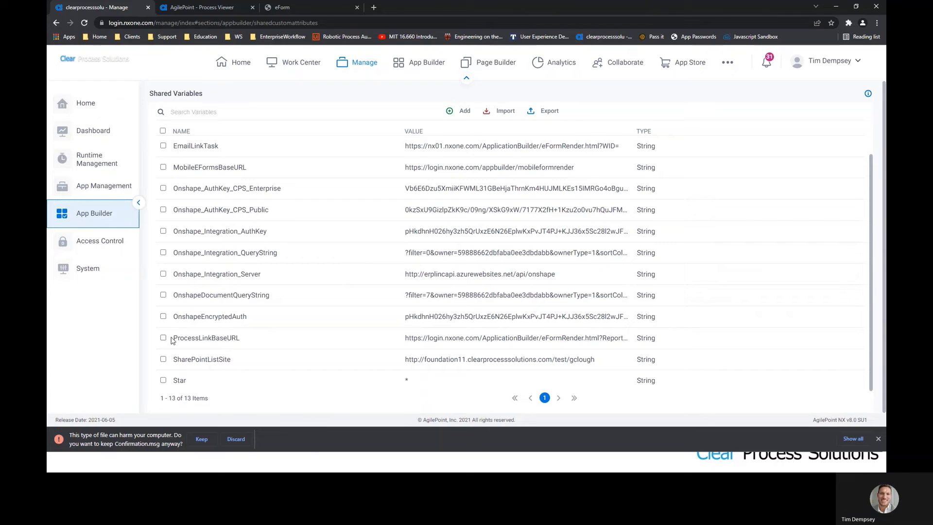
{"action": "left_click", "coordinate": [228, 339]}
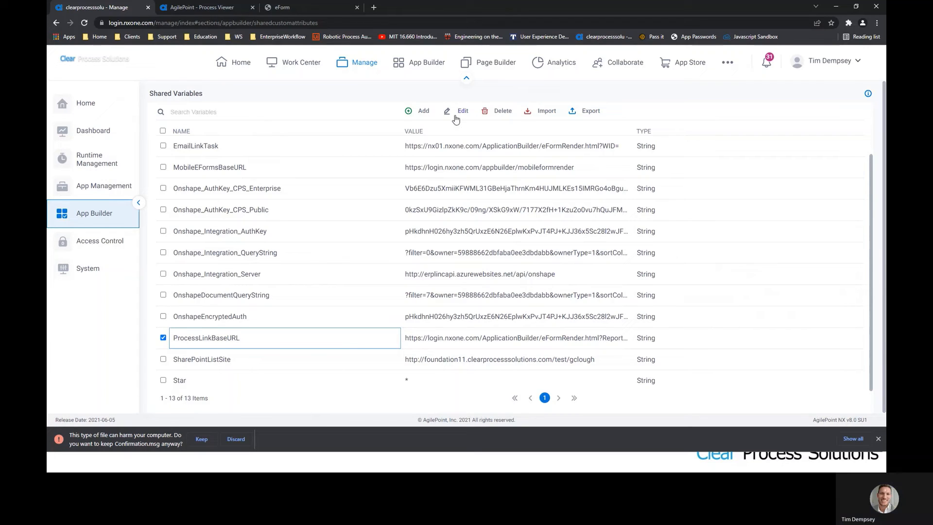
{"action": "left_click", "coordinate": [465, 112]}
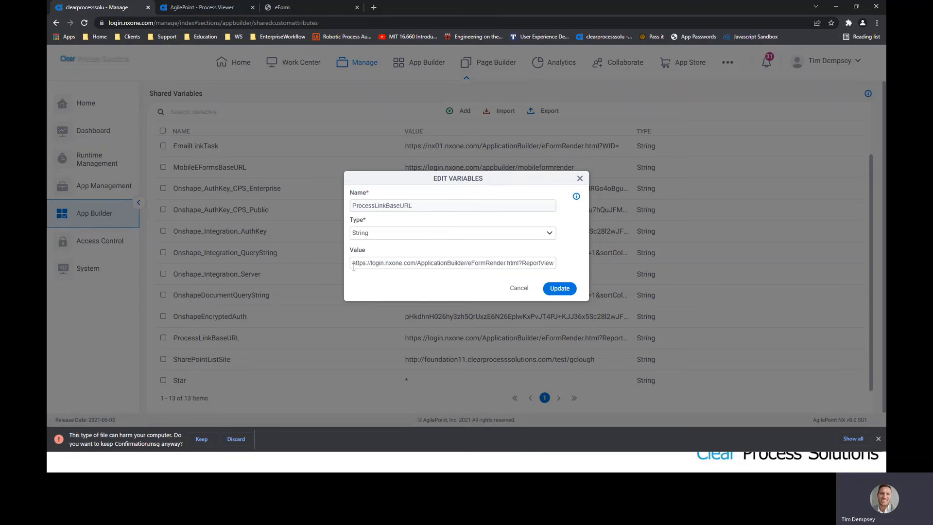
{"action": "left_click_drag", "start_coordinate": [353, 267], "coordinate": [560, 265]}
{"action": "left_click", "coordinate": [363, 263]}
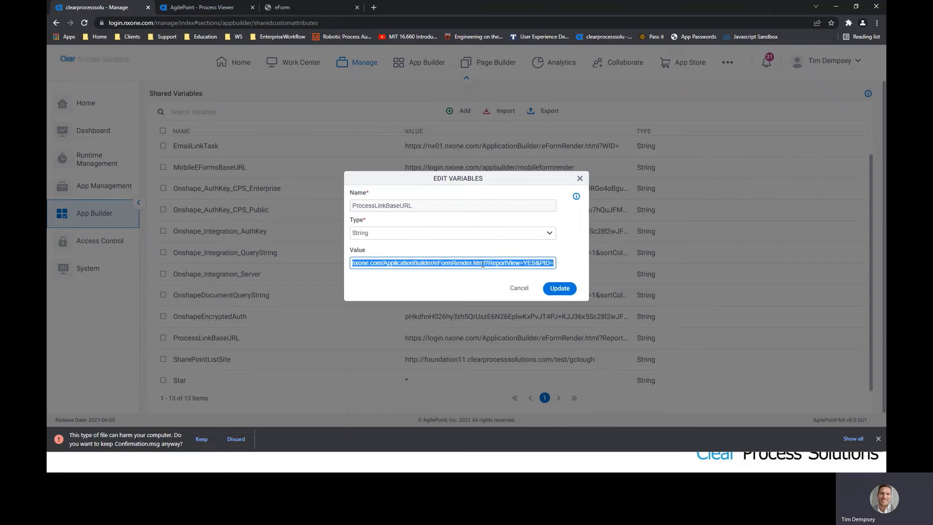
{"action": "left_click", "coordinate": [441, 263]}
{"action": "left_click_drag", "start_coordinate": [388, 265], "coordinate": [553, 266]}
{"action": "left_click", "coordinate": [351, 270]}
{"action": "left_click", "coordinate": [553, 265]}
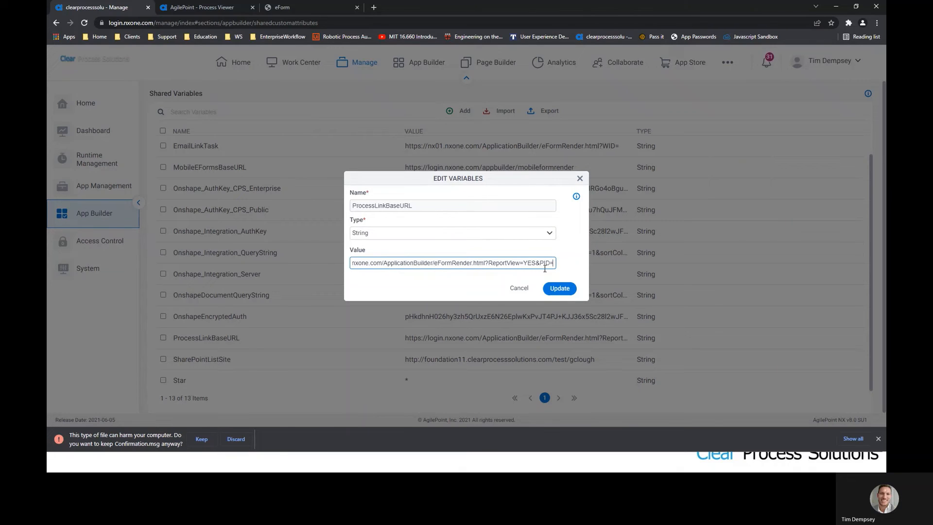
{"action": "left_click", "coordinate": [528, 291]}
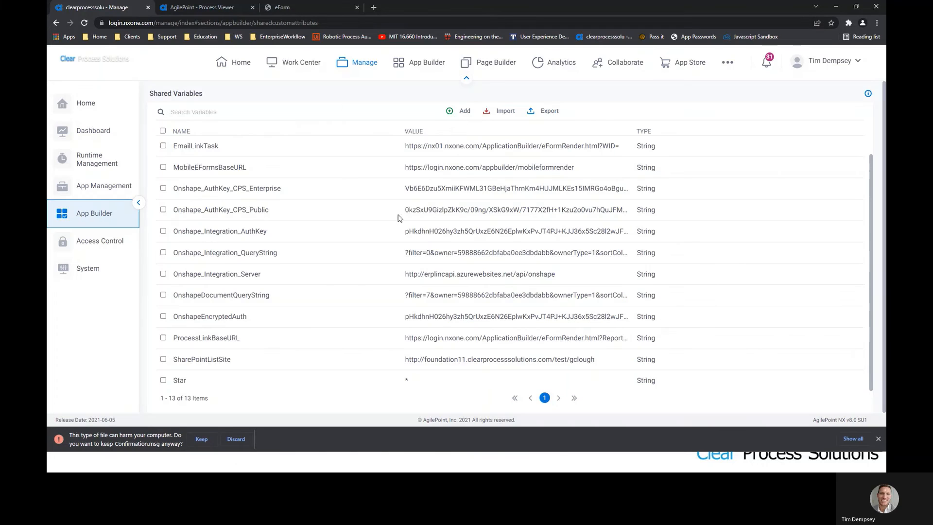
- Open the Tim_Demo_ProcessModel process model from the apps list
{"action": "left_click", "coordinate": [369, 62]}
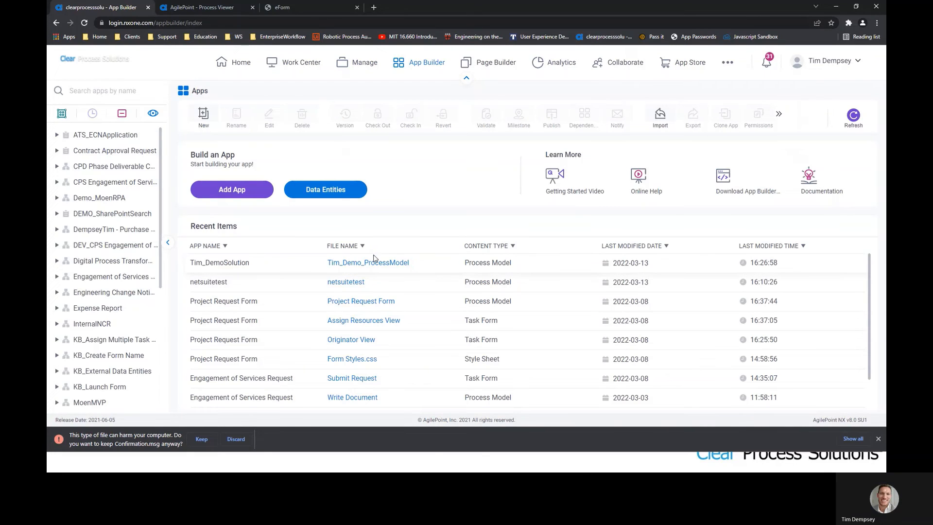
{"action": "left_click", "coordinate": [368, 263]}
{"action": "left_click", "coordinate": [467, 268]}
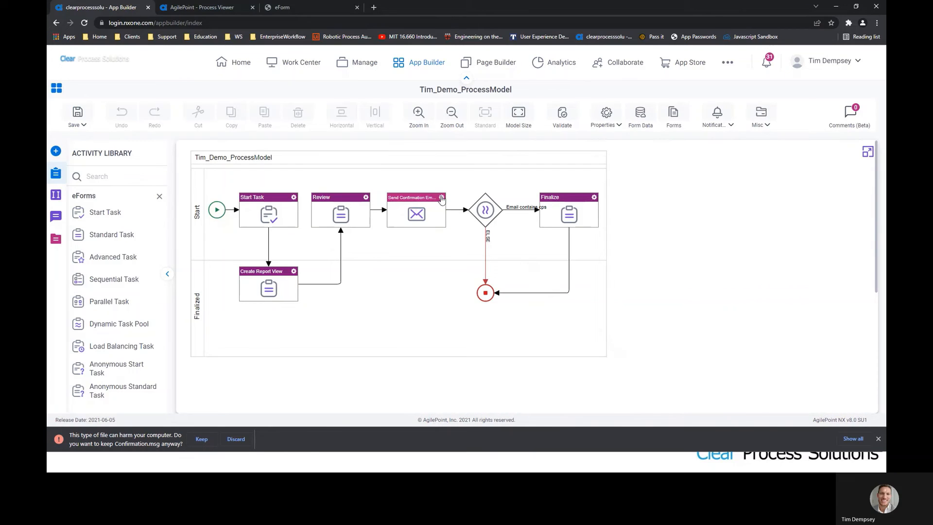
- Configure the Send Confirmation Email activity and open its Confirmation template for editing
{"action": "left_click", "coordinate": [442, 198]}
{"action": "left_click", "coordinate": [491, 203]}
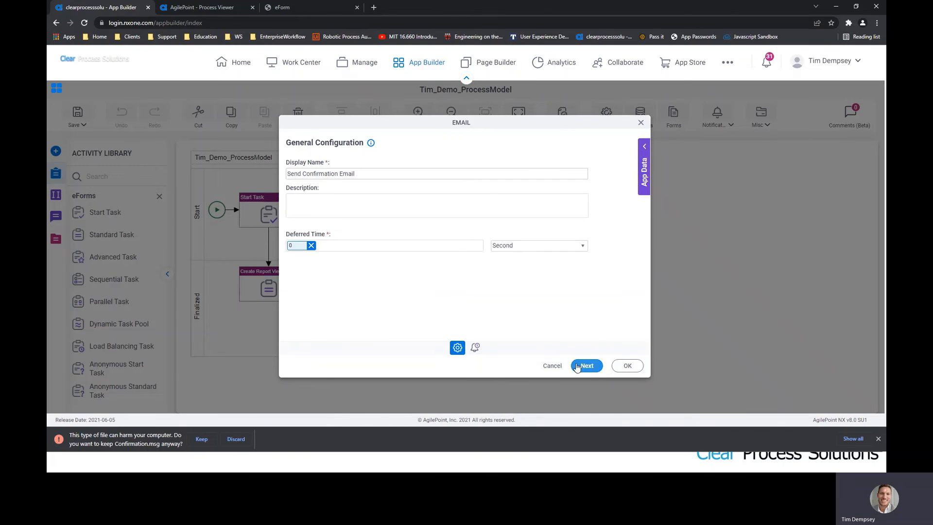
{"action": "left_click", "coordinate": [577, 367]}
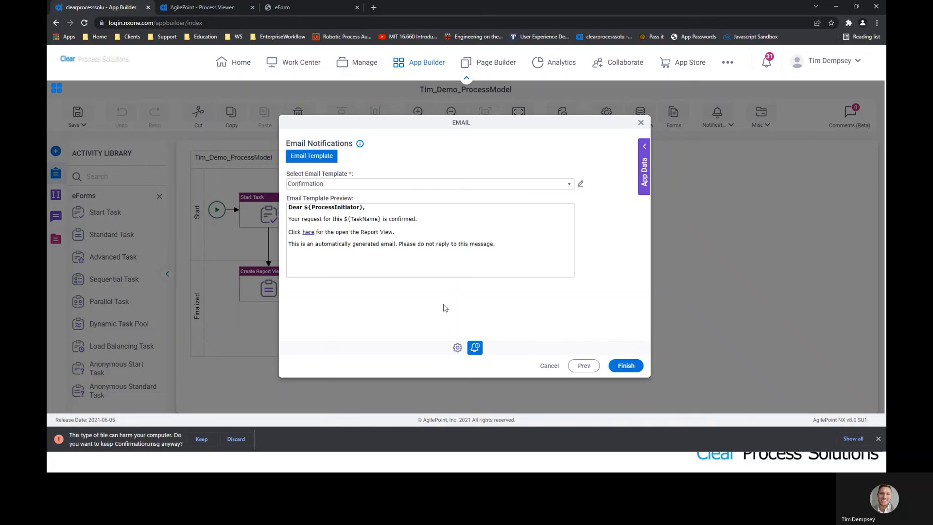
{"action": "left_click", "coordinate": [308, 233]}
{"action": "left_click", "coordinate": [580, 184]}
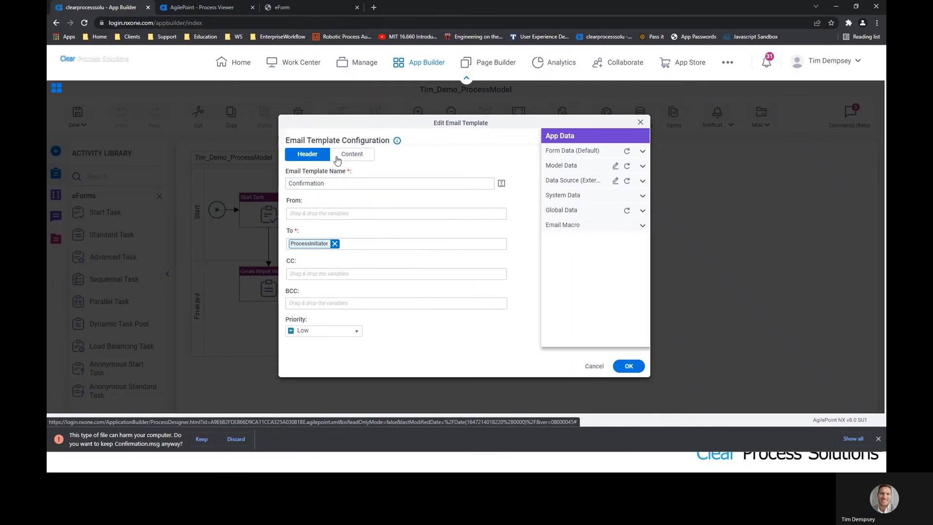
- Inspect the here link's address, highlighting its ${ProcessLinkBaseURL} and {ProcessID} parts
{"action": "left_click", "coordinate": [339, 160]}
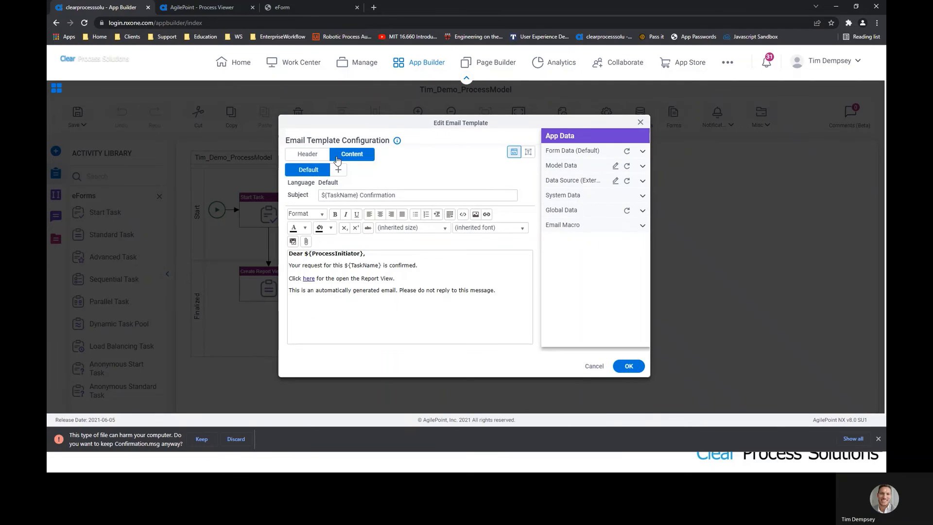
{"action": "left_click", "coordinate": [308, 279]}
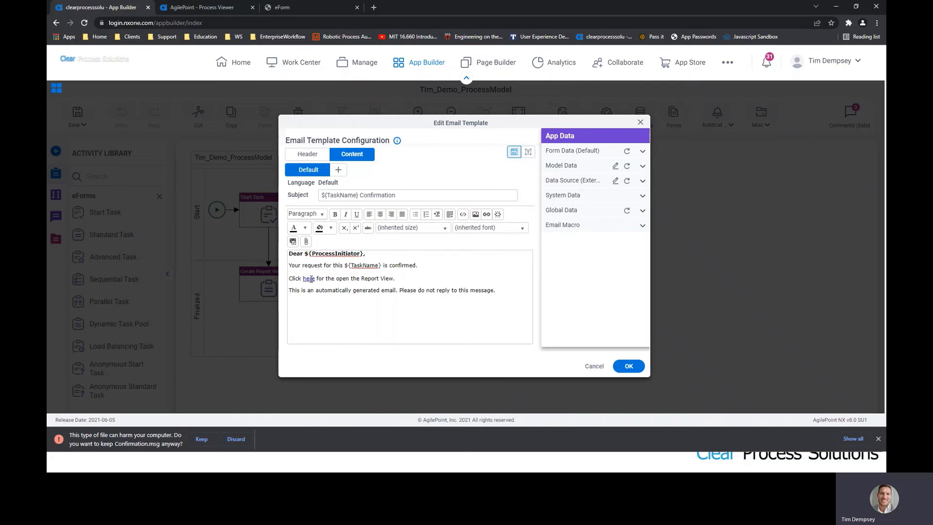
{"action": "left_click", "coordinate": [488, 216]}
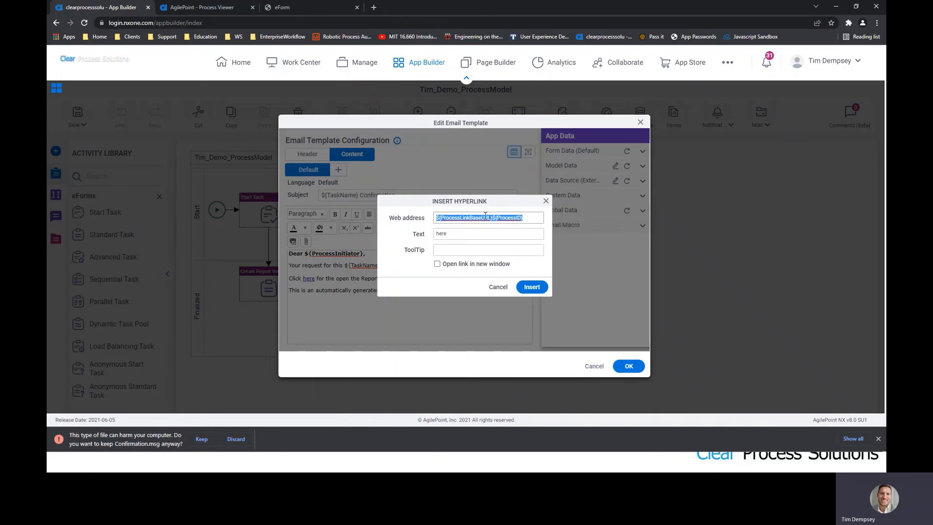
{"action": "left_click", "coordinate": [443, 218]}
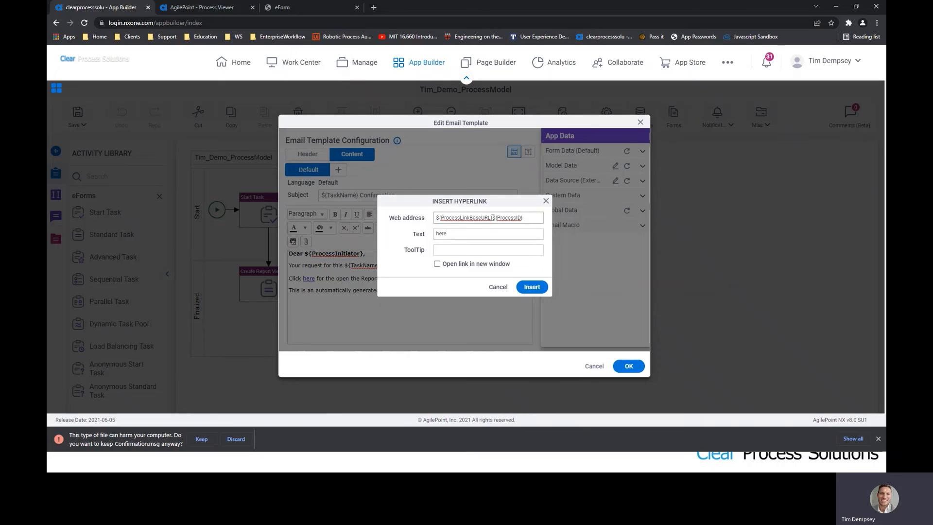
{"action": "left_click_drag", "start_coordinate": [491, 218], "coordinate": [433, 216]}
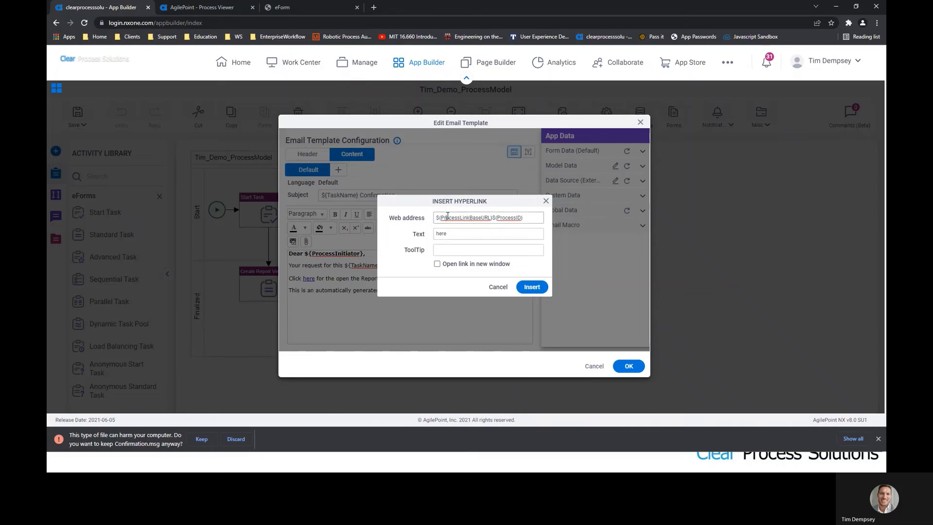
{"action": "left_click", "coordinate": [448, 216]}
{"action": "left_click_drag", "start_coordinate": [491, 217], "coordinate": [438, 215]}
{"action": "left_click_drag", "start_coordinate": [535, 217], "coordinate": [492, 219]}
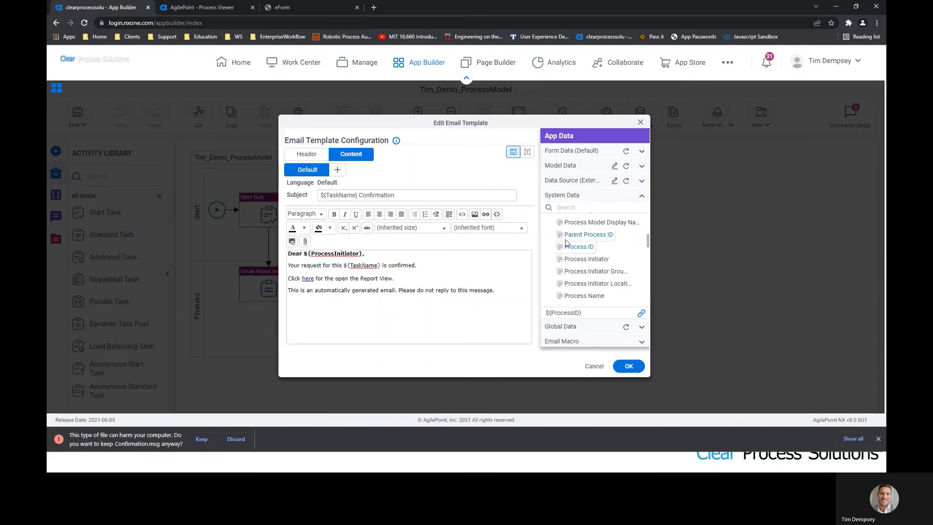
- Compare the link address with the ${ProcessID} reference, then cancel the template editor unchanged
{"action": "left_click", "coordinate": [485, 214]}
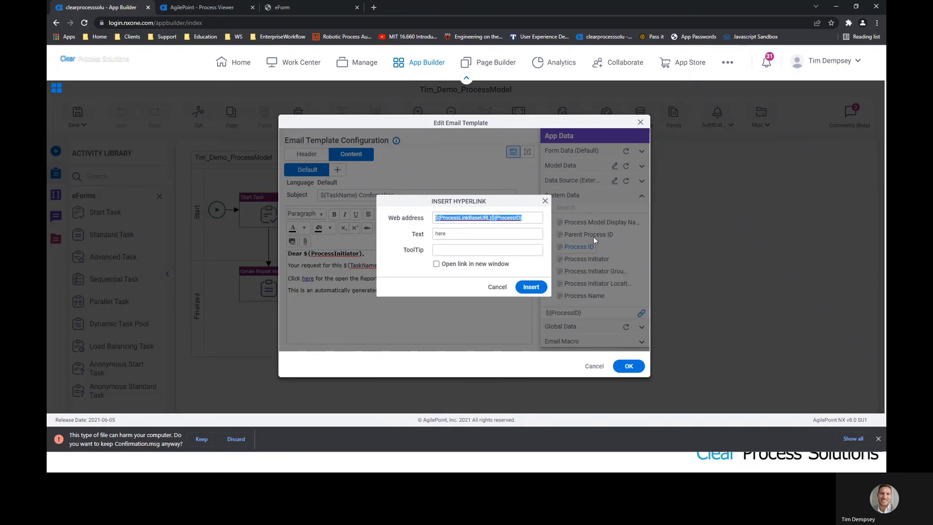
{"action": "left_click", "coordinate": [545, 201]}
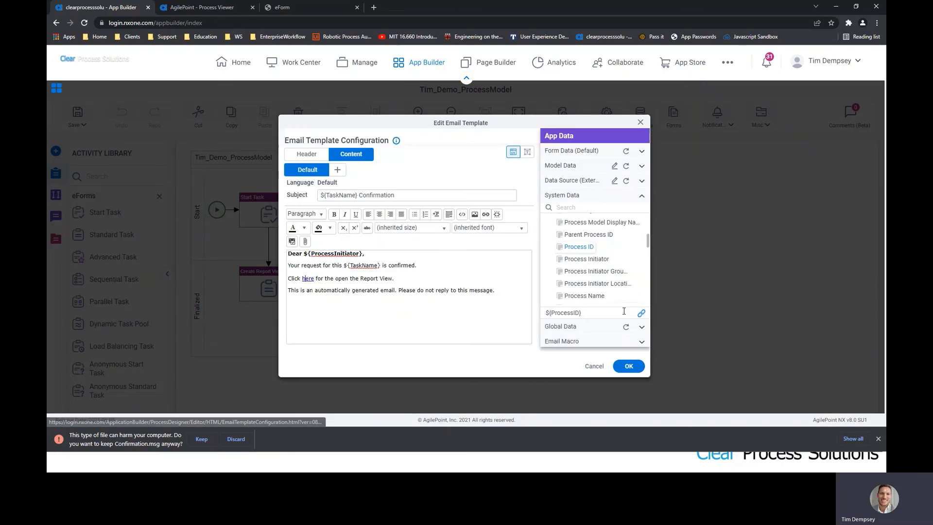
{"action": "left_click", "coordinate": [641, 314]}
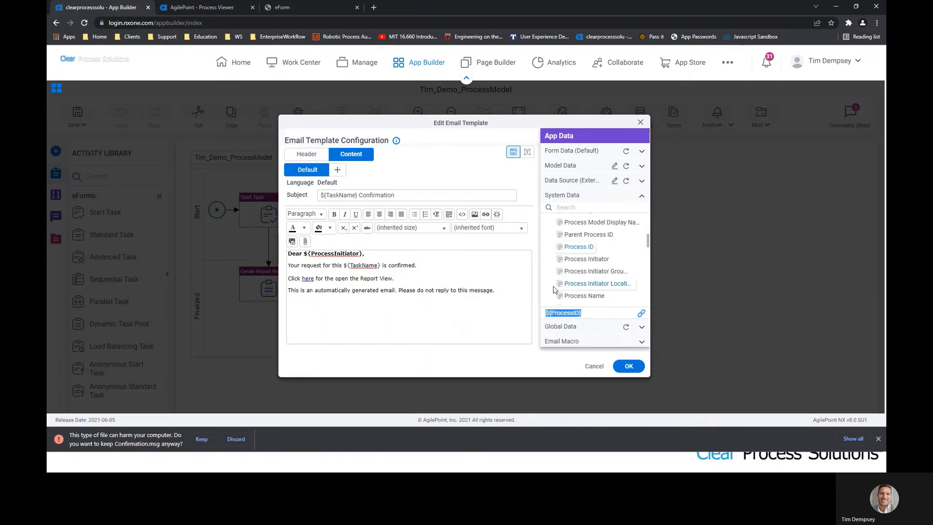
{"action": "left_click", "coordinate": [486, 215]}
{"action": "left_click", "coordinate": [530, 221]}
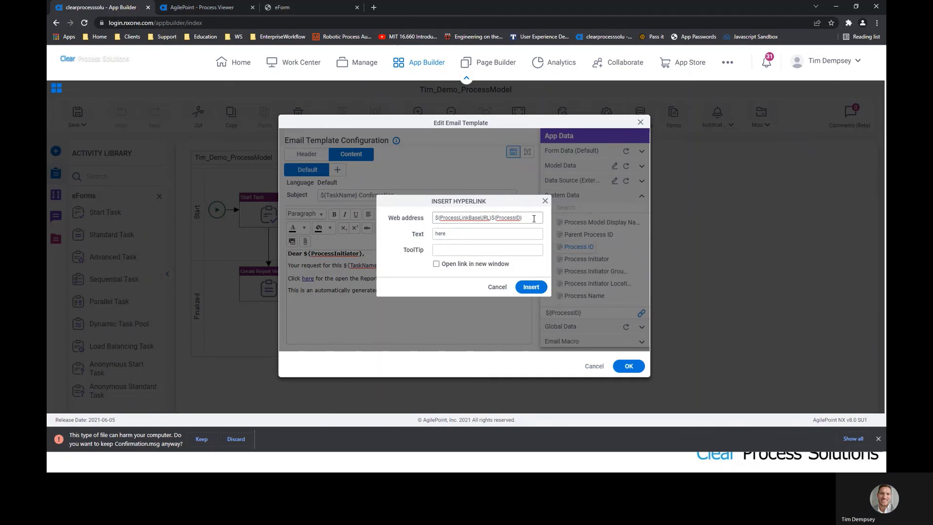
{"action": "left_click", "coordinate": [545, 202]}
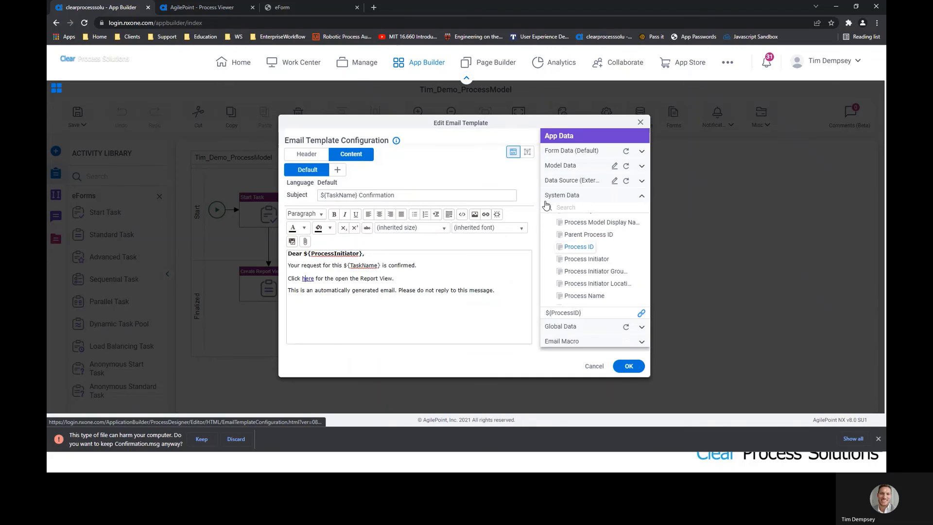
{"action": "left_click", "coordinate": [604, 369]}
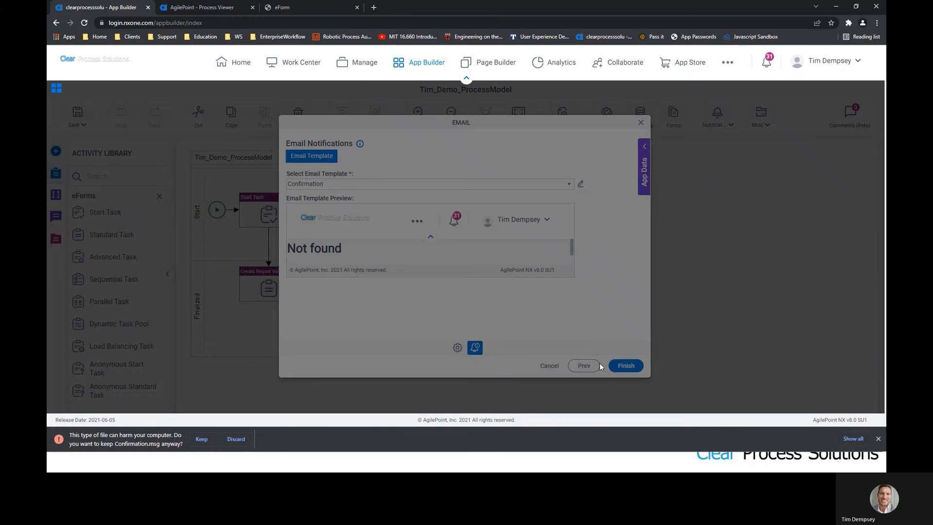
- Cancel the Email settings and open Create Report View's options, prompting the edit/view-only warning
{"action": "left_click", "coordinate": [546, 366]}
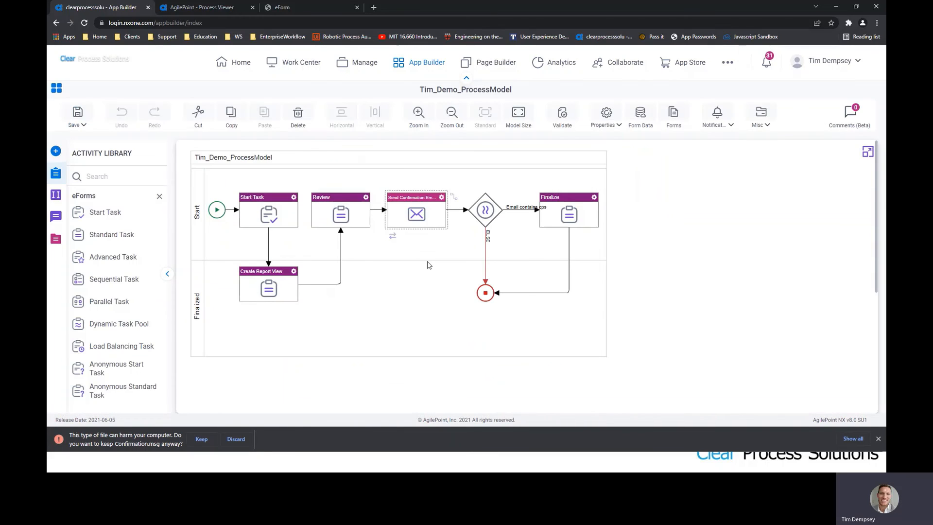
{"action": "left_click", "coordinate": [267, 279]}
{"action": "left_click", "coordinate": [605, 120]}
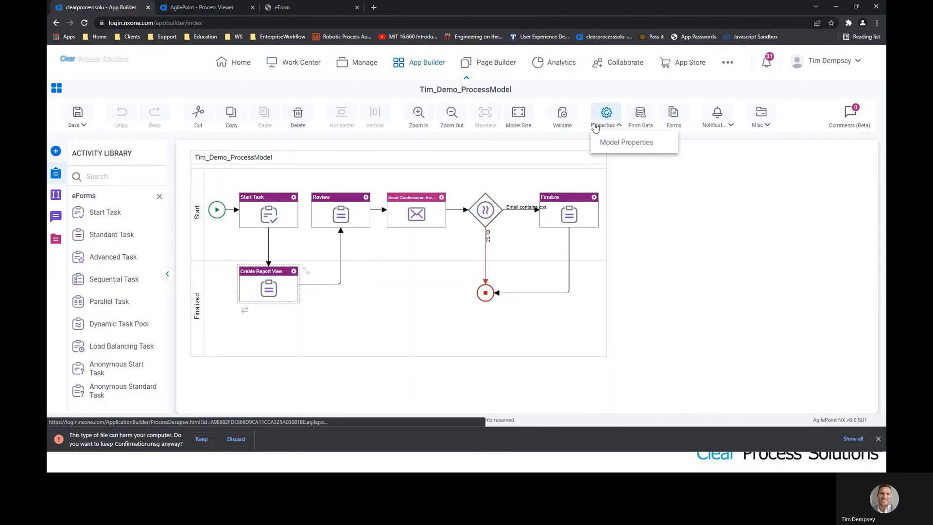
{"action": "left_click", "coordinate": [294, 271]}
{"action": "left_click", "coordinate": [336, 364]}
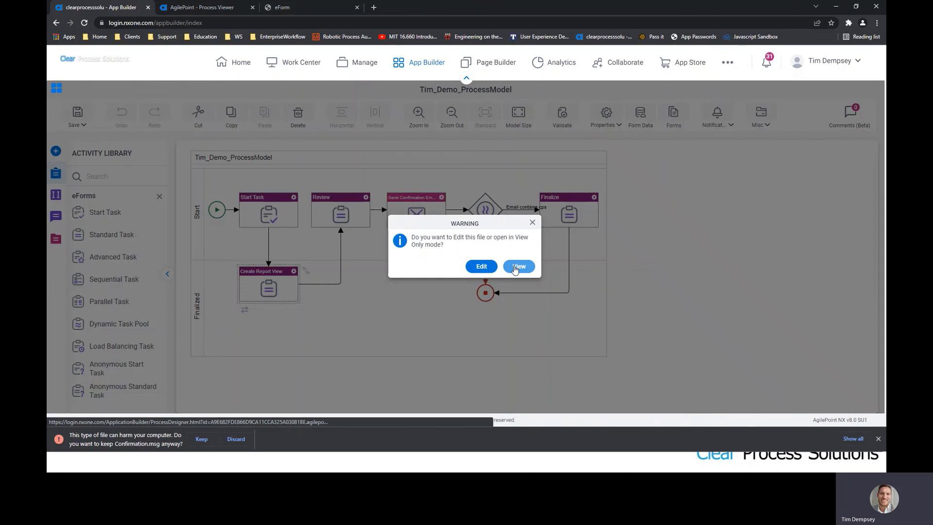
- Open the model view-only and review the Create Report View task configuration
{"action": "left_click", "coordinate": [518, 266]}
{"action": "left_click", "coordinate": [294, 271]}
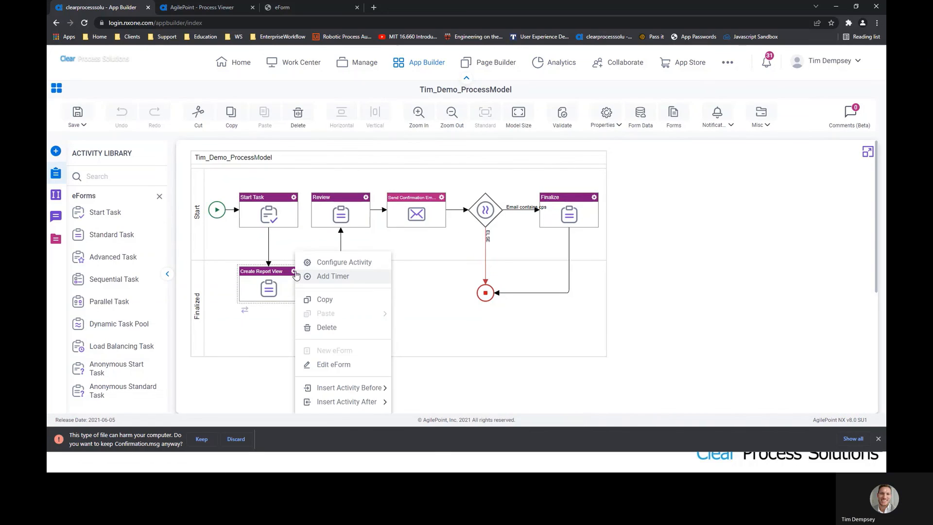
{"action": "left_click", "coordinate": [324, 263]}
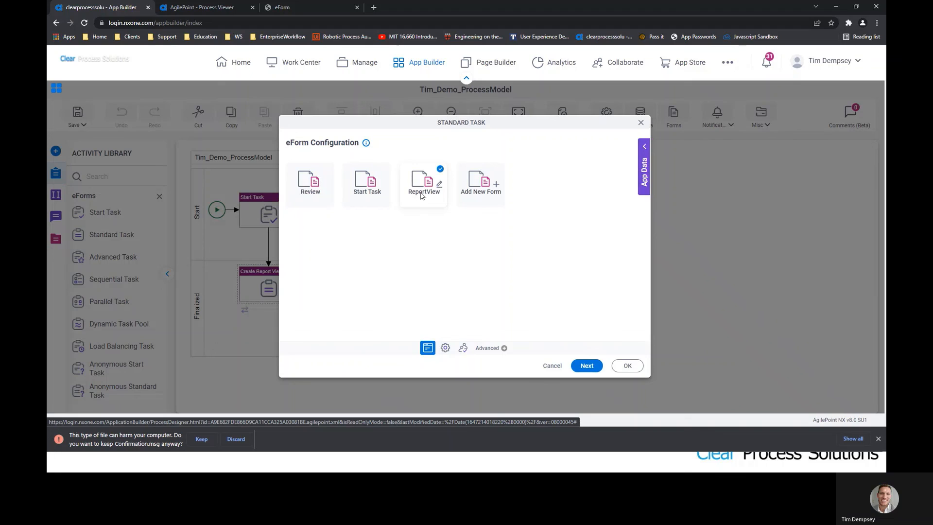
{"action": "left_click", "coordinate": [642, 122]}
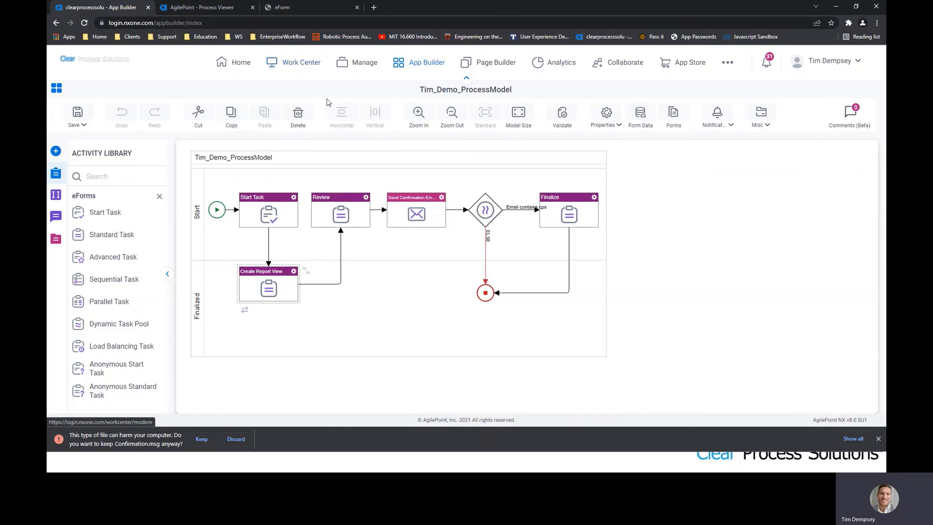
- Select Send Confirmation Email, then advance the PowerPoint slide show to the Contact Our Team slide
{"action": "left_click", "coordinate": [415, 207]}
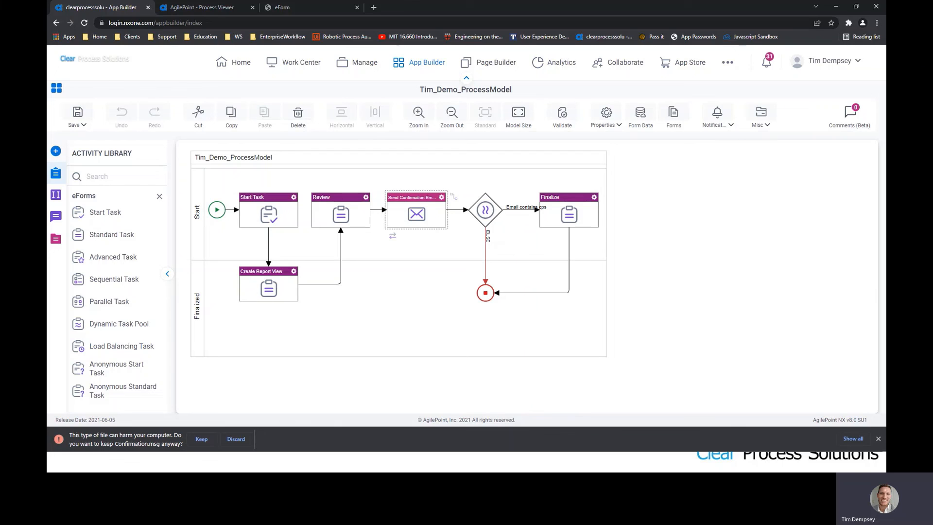
{"action": "key", "text": "alt+Tab"}
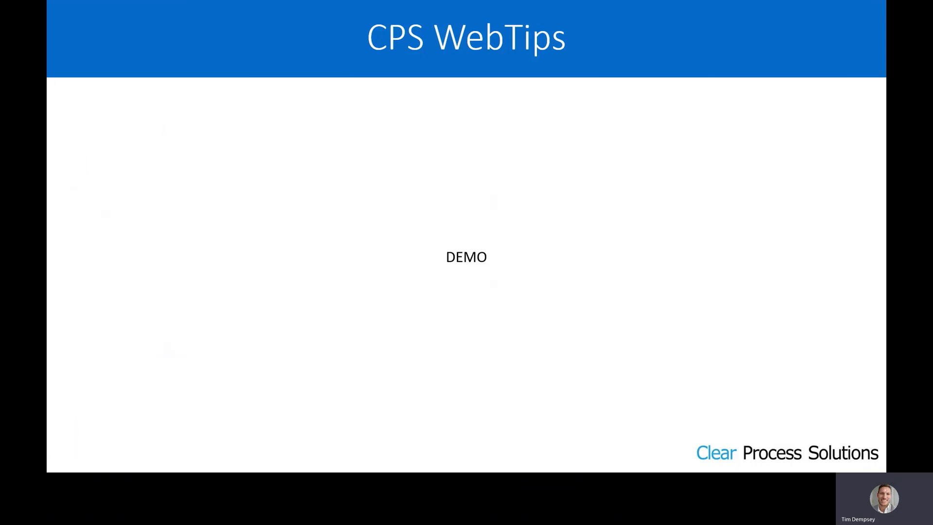
{"action": "left_click", "coordinate": [494, 292]}
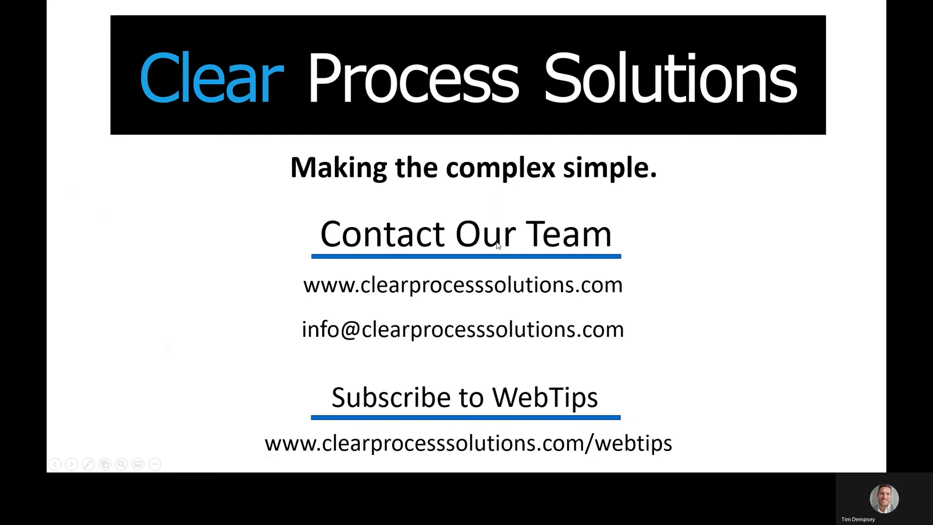